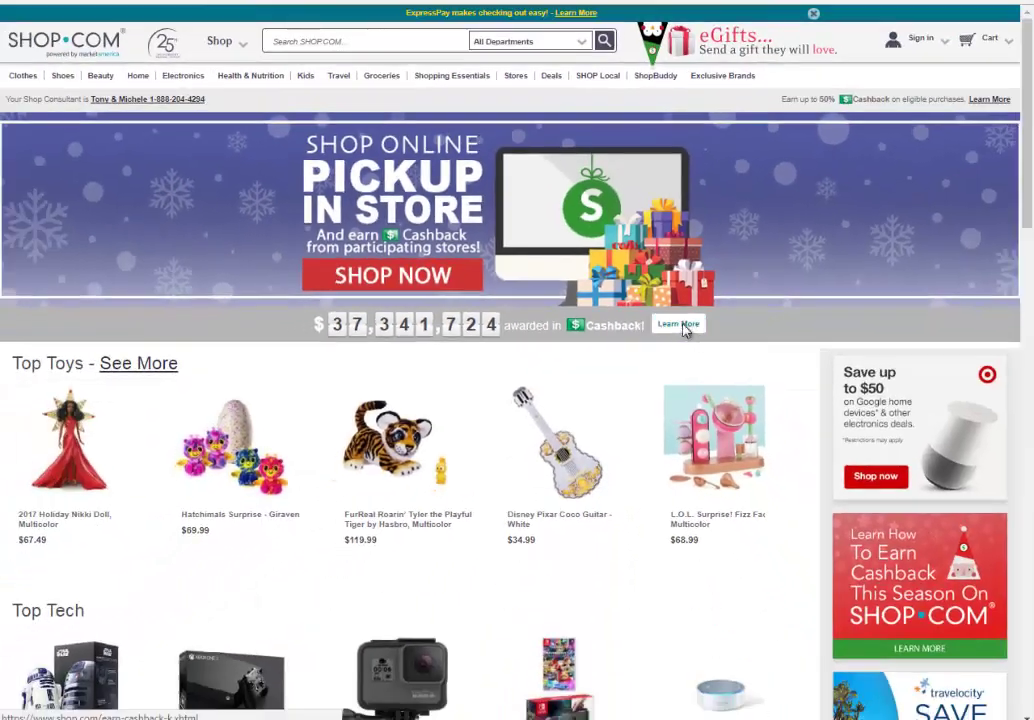
Open the How to earn Cashback page from Learn More beside the Cashback awarded counter.
left_click(770, 384)
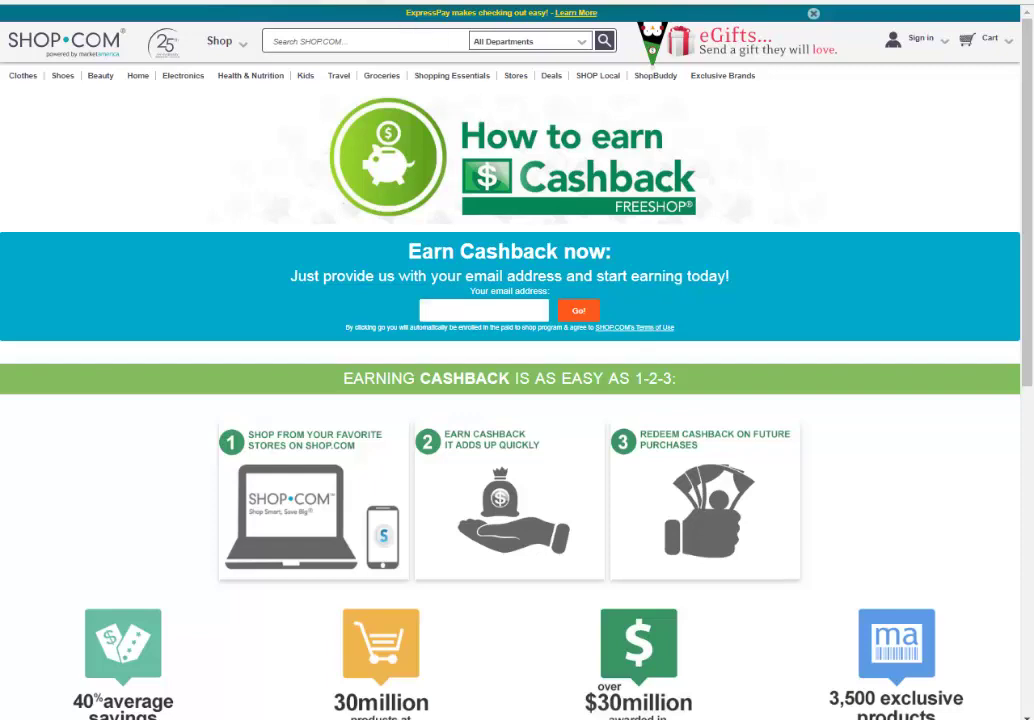
Copy the How to earn Cashback page's shareable URL from the footer's 'Link to this page' box.
scroll(517, 360, "down", 1)
left_click_drag(1028, 110, 981, 511)
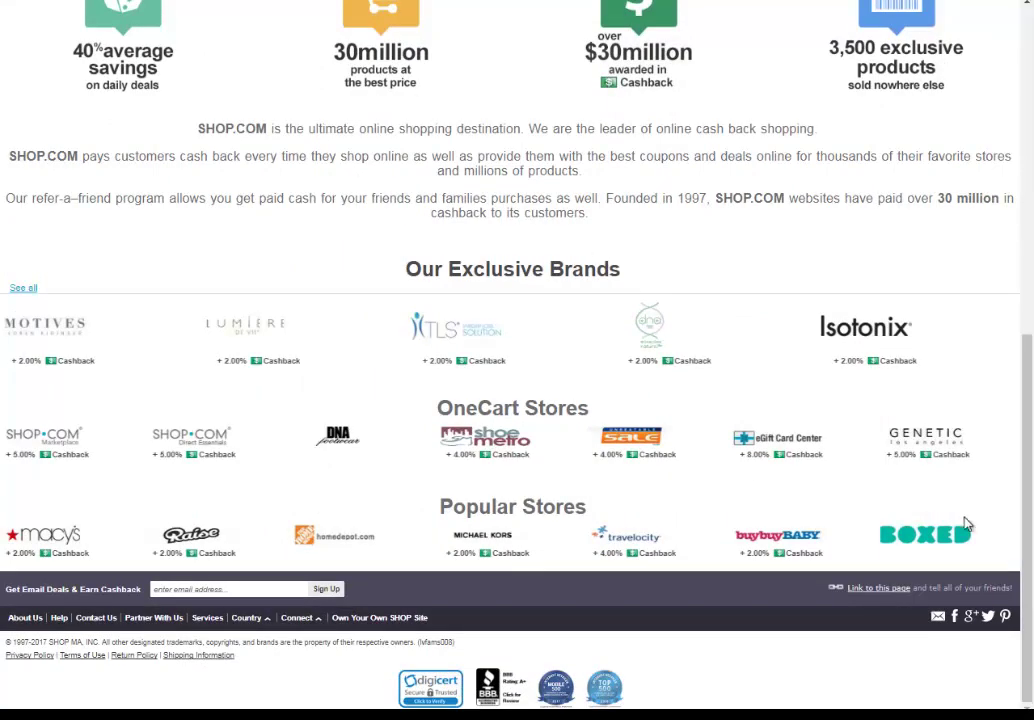
left_click(878, 588)
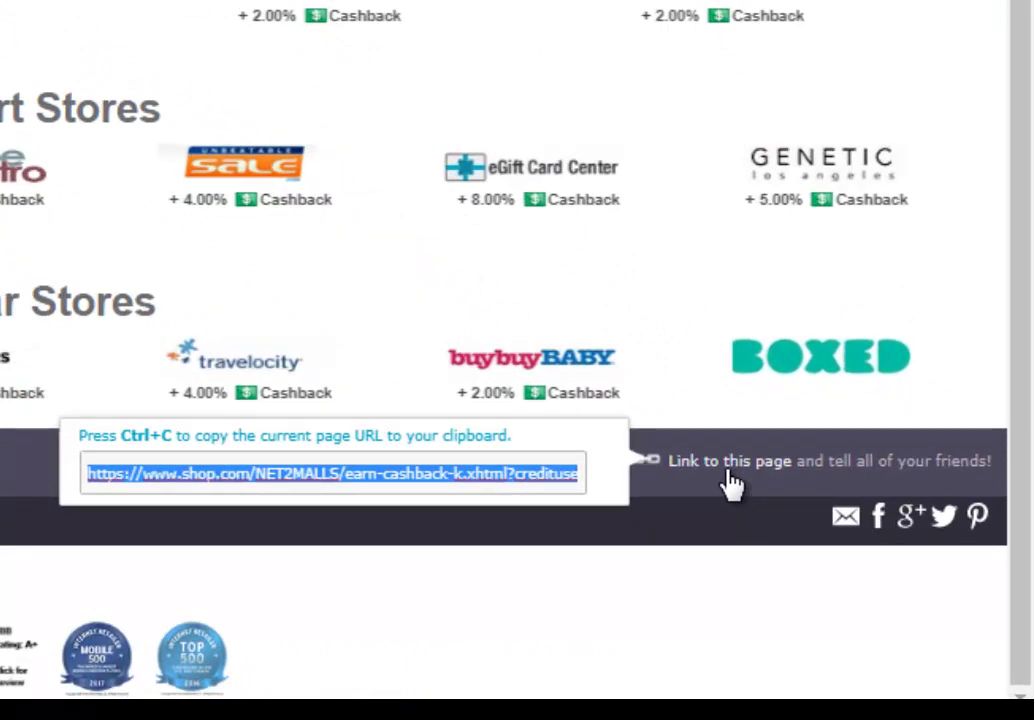
right_click(560, 476)
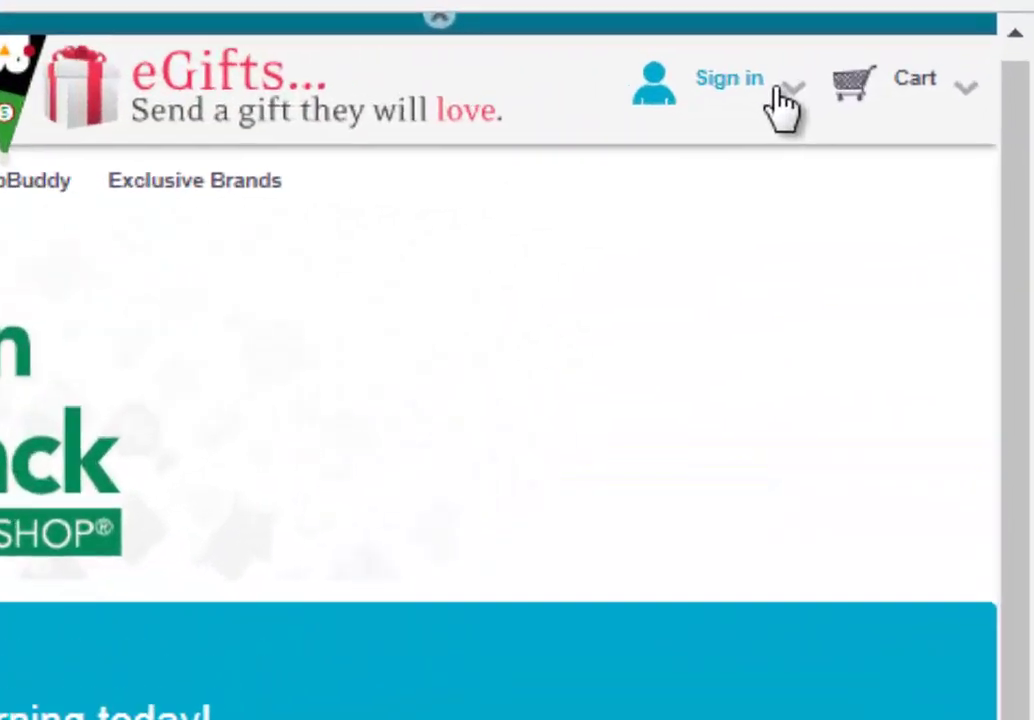
Sign in from the header Sign in menu using the saved account email and password.
left_click(781, 105)
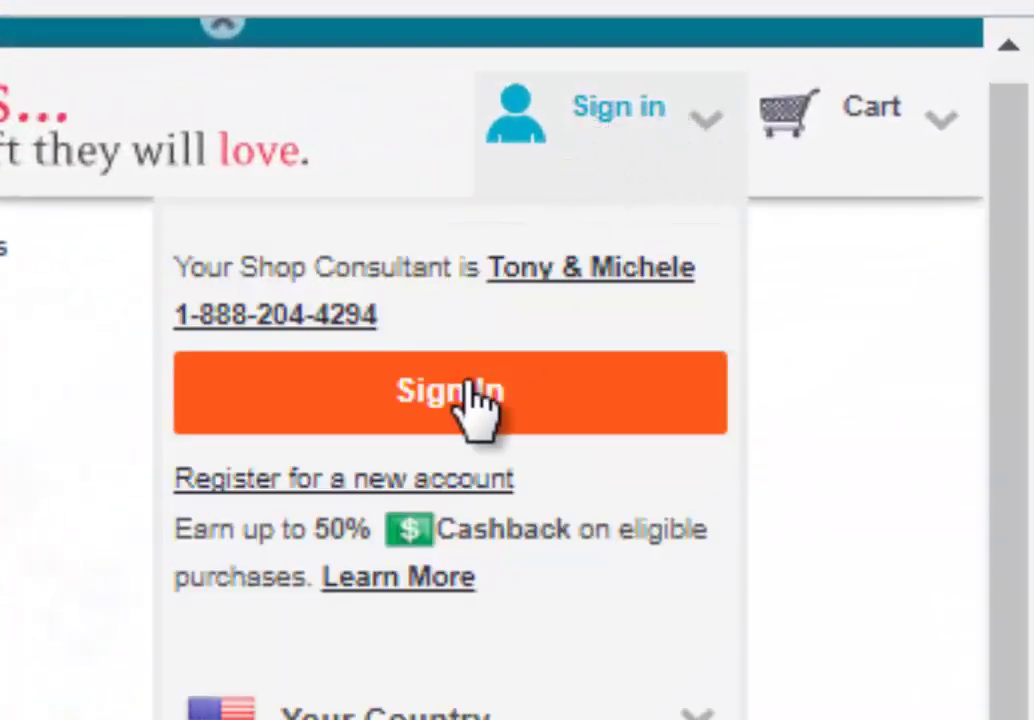
left_click(455, 404)
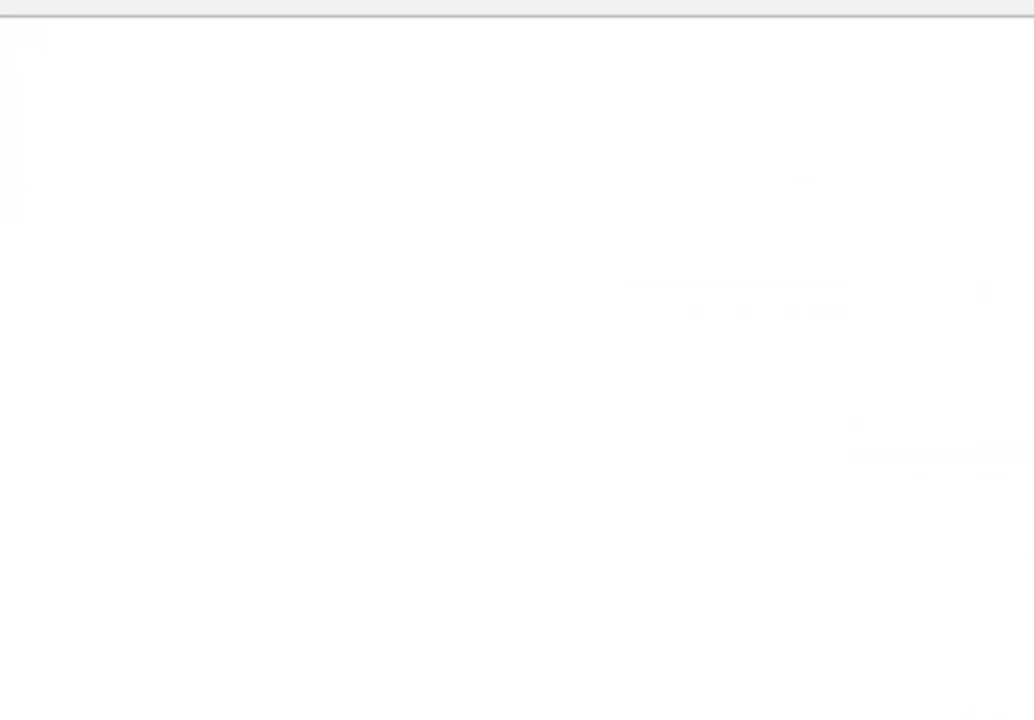
left_click(293, 130)
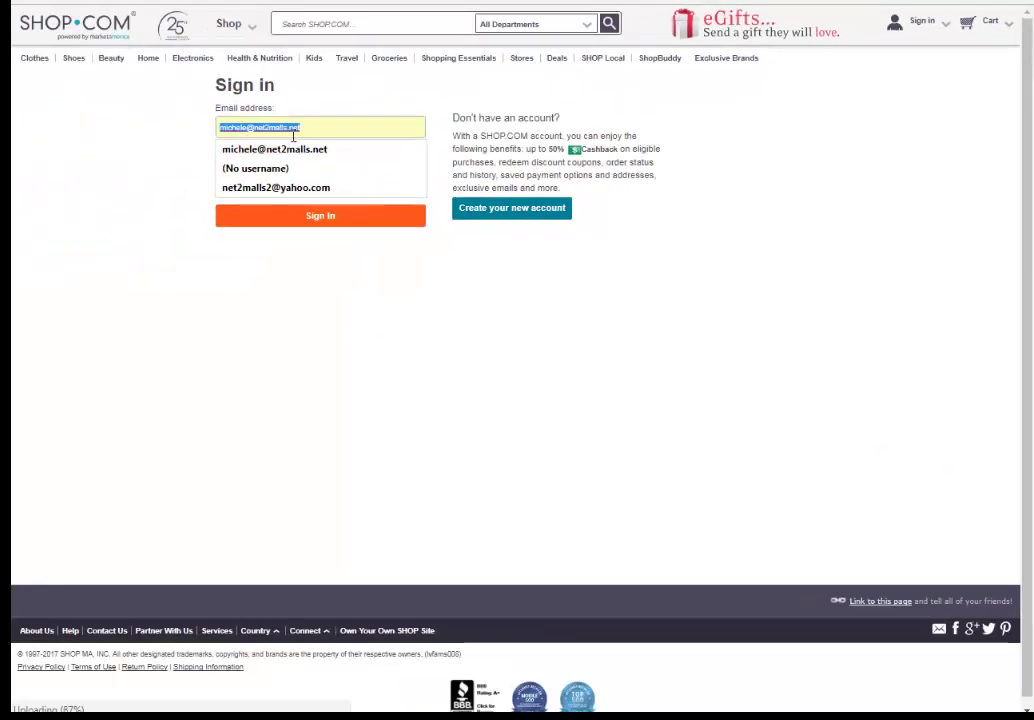
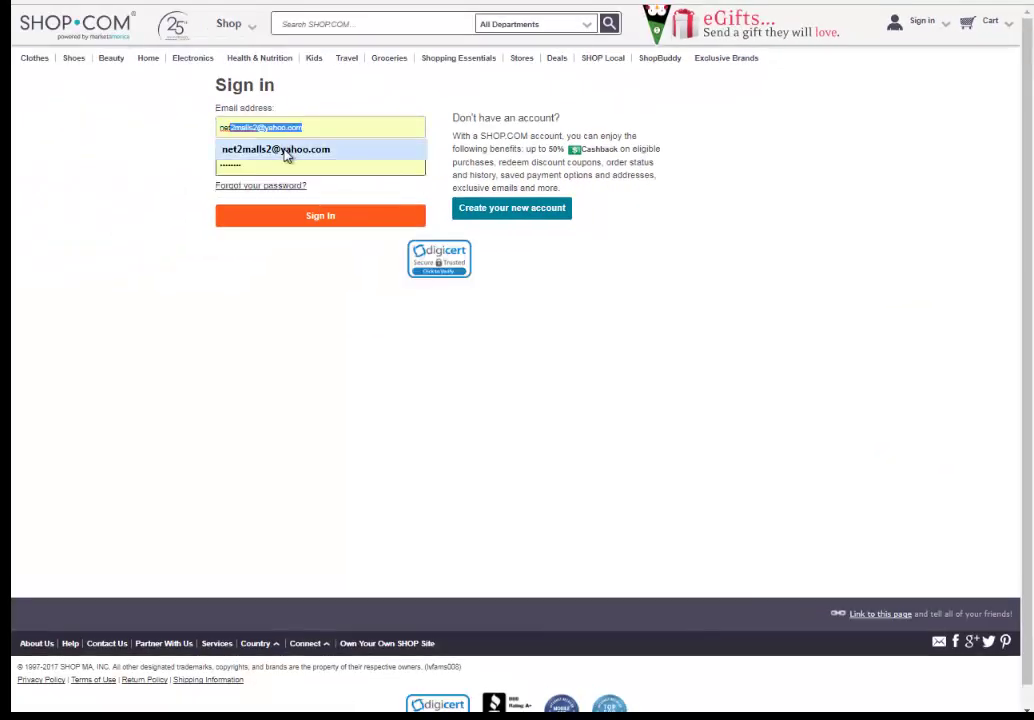
left_click(288, 152)
left_click(249, 163)
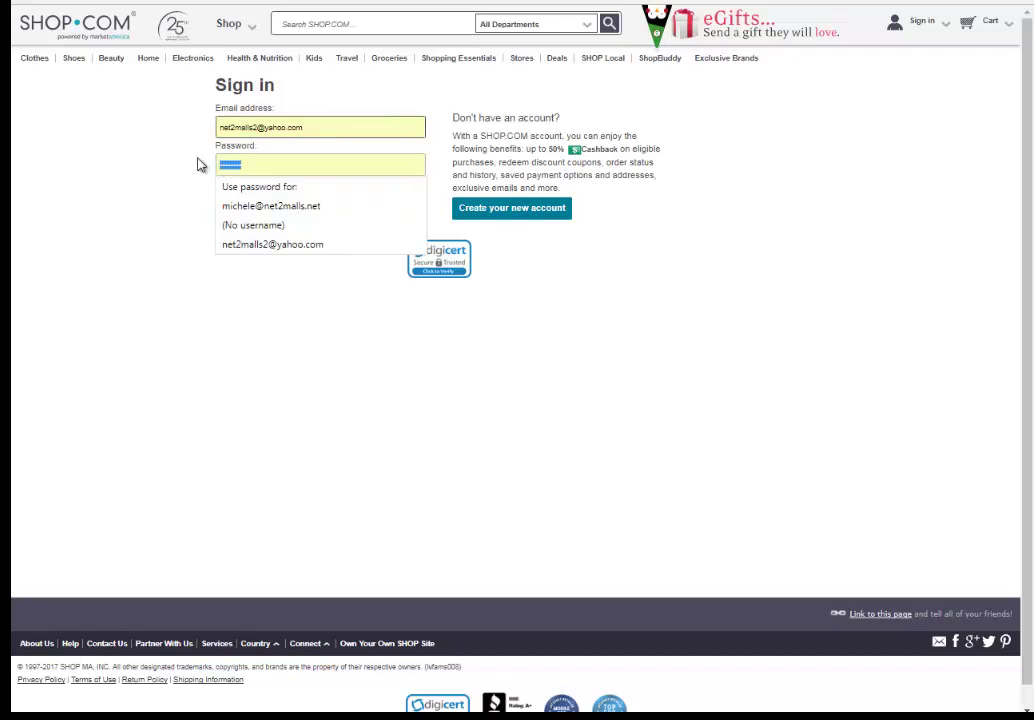
type("n•••••••")
left_click(358, 222)
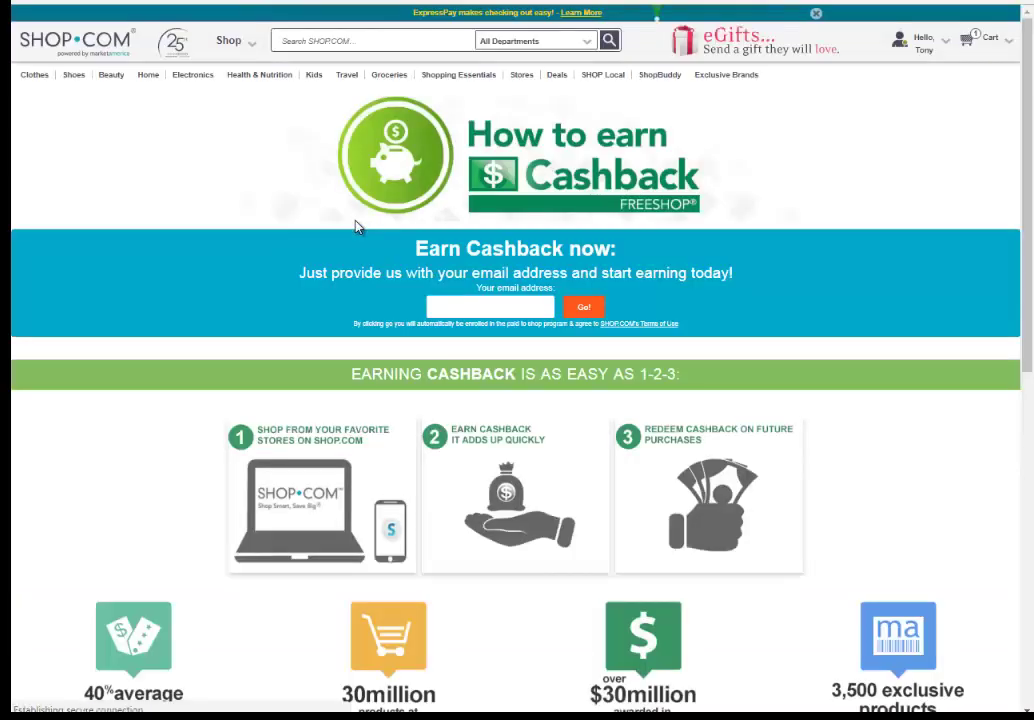
Dismiss the browser password prompt, return home, and open the Shop Consultant page.
left_click(871, 100)
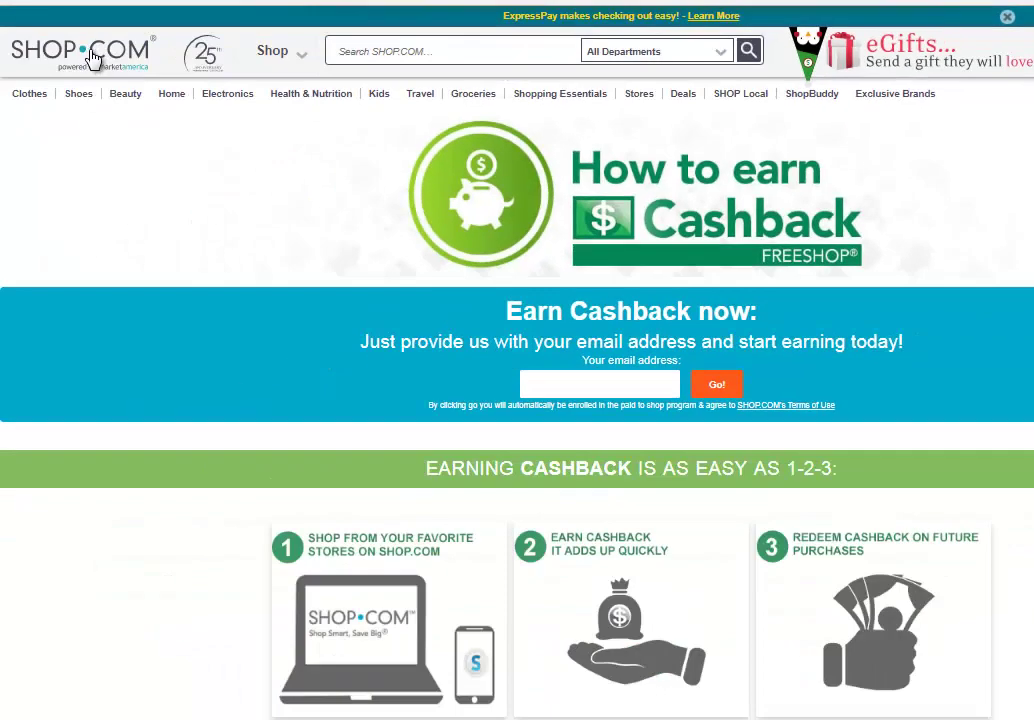
left_click(93, 57)
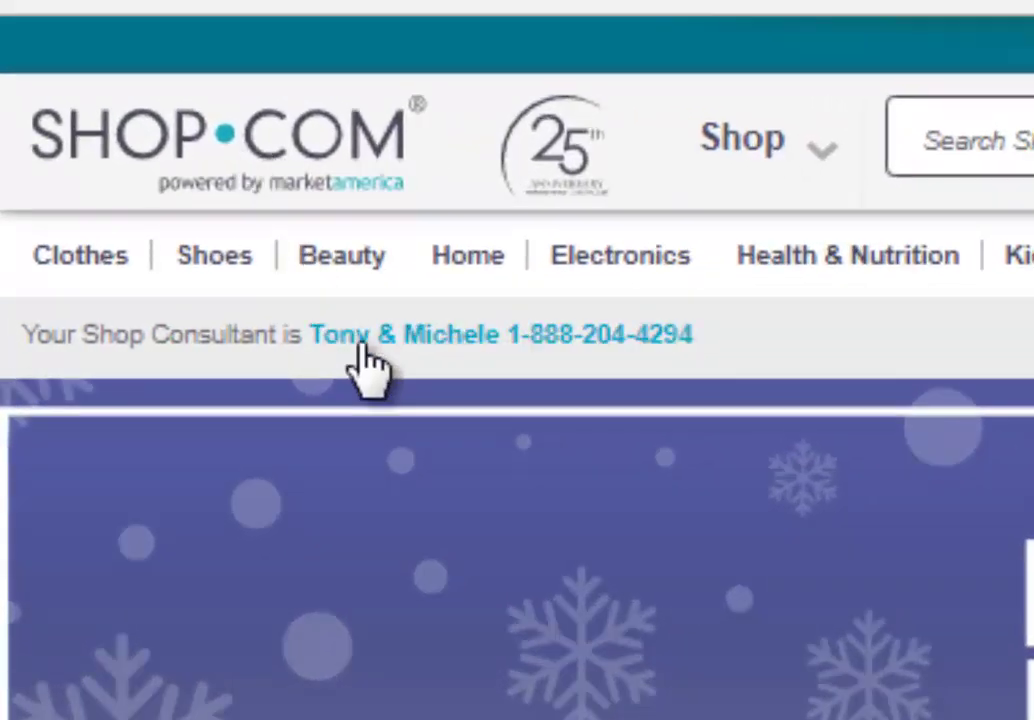
left_click(357, 340)
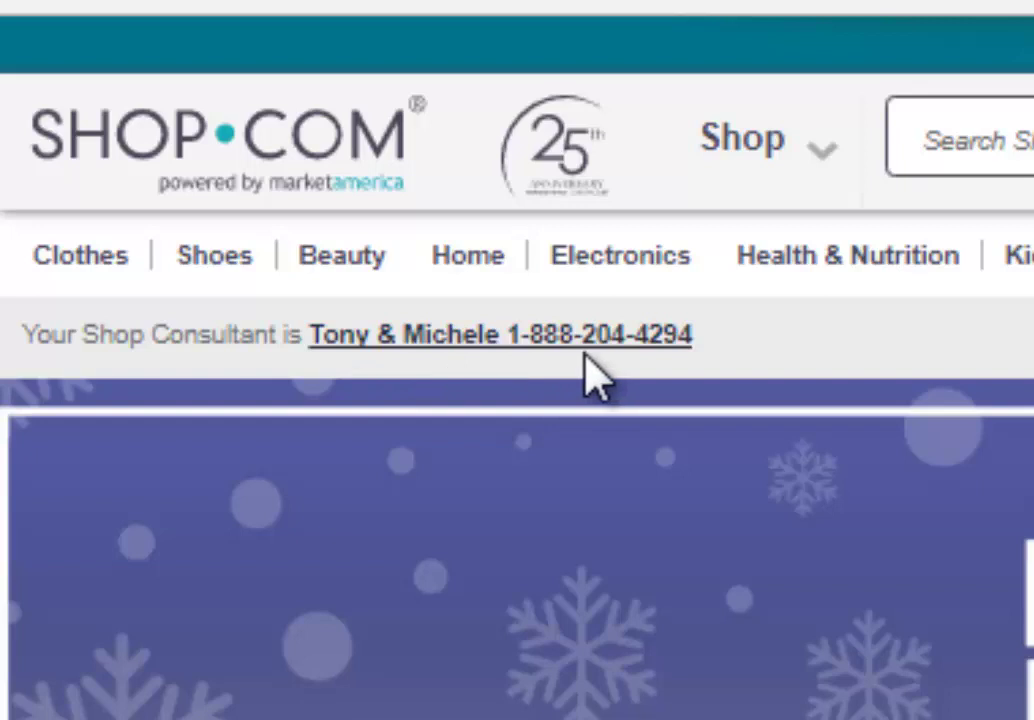
left_click(586, 343)
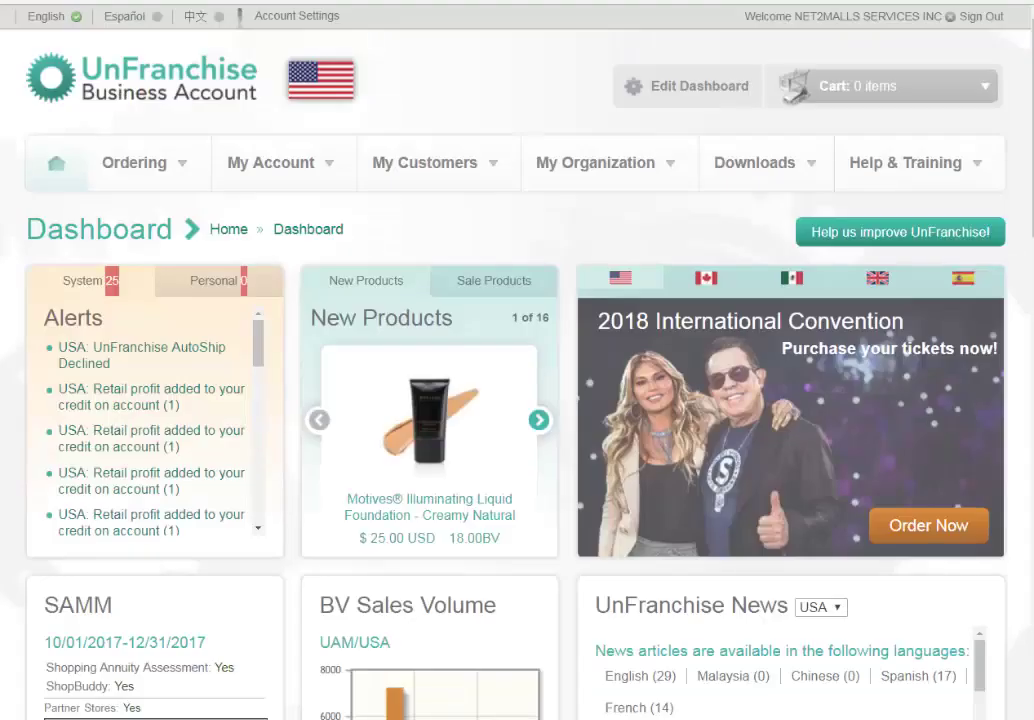
Go to My Account > My Services > Website Admin and edit the SHOP.COM USA row.
left_click(290, 166)
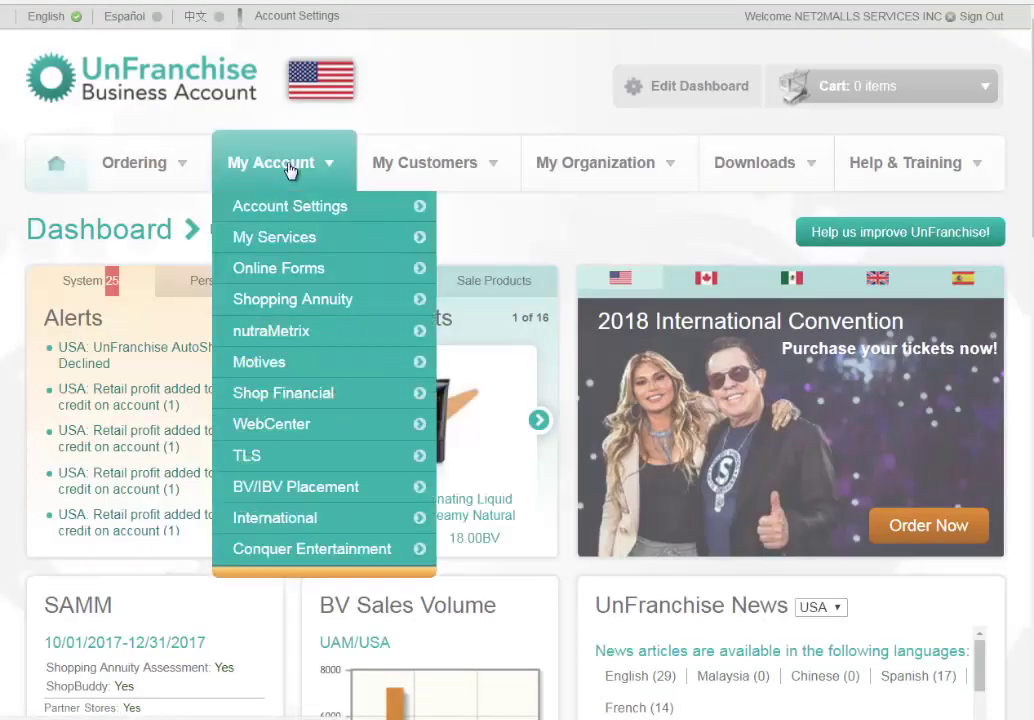
mouse_move(293, 244)
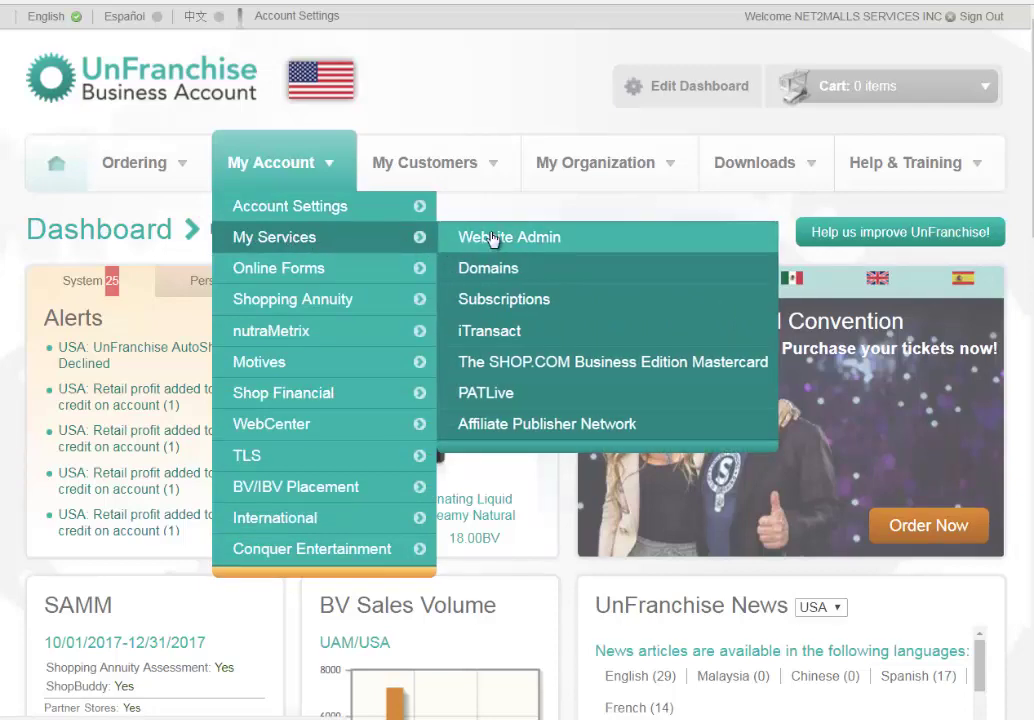
left_click(492, 239)
scroll(560, 472, "down", 3)
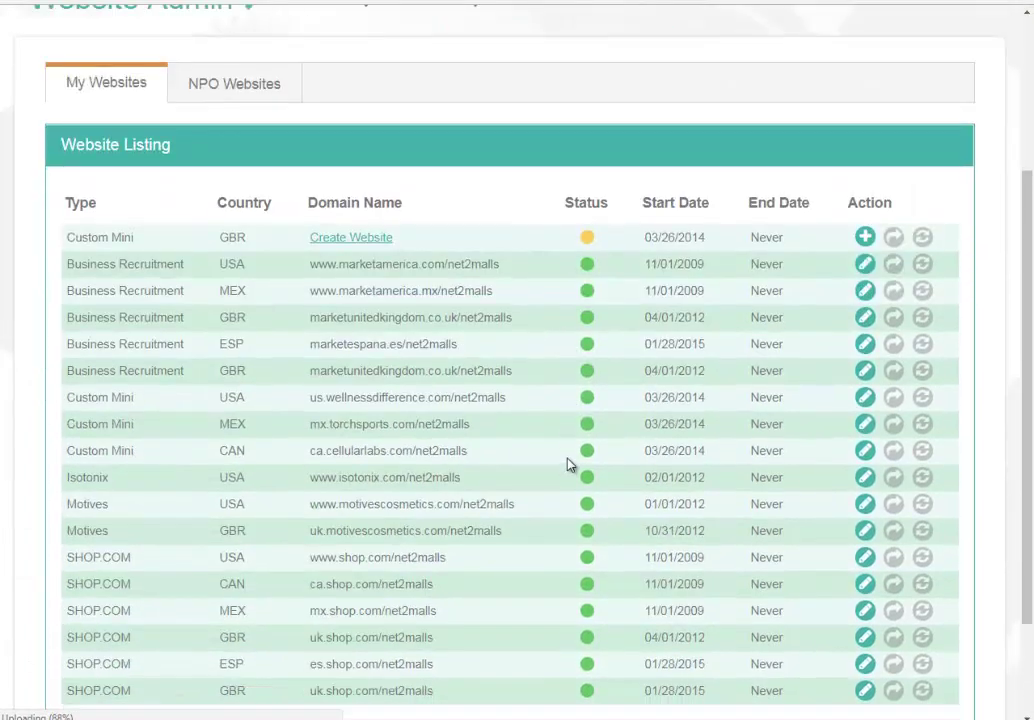
scroll(567, 463, "down", 2)
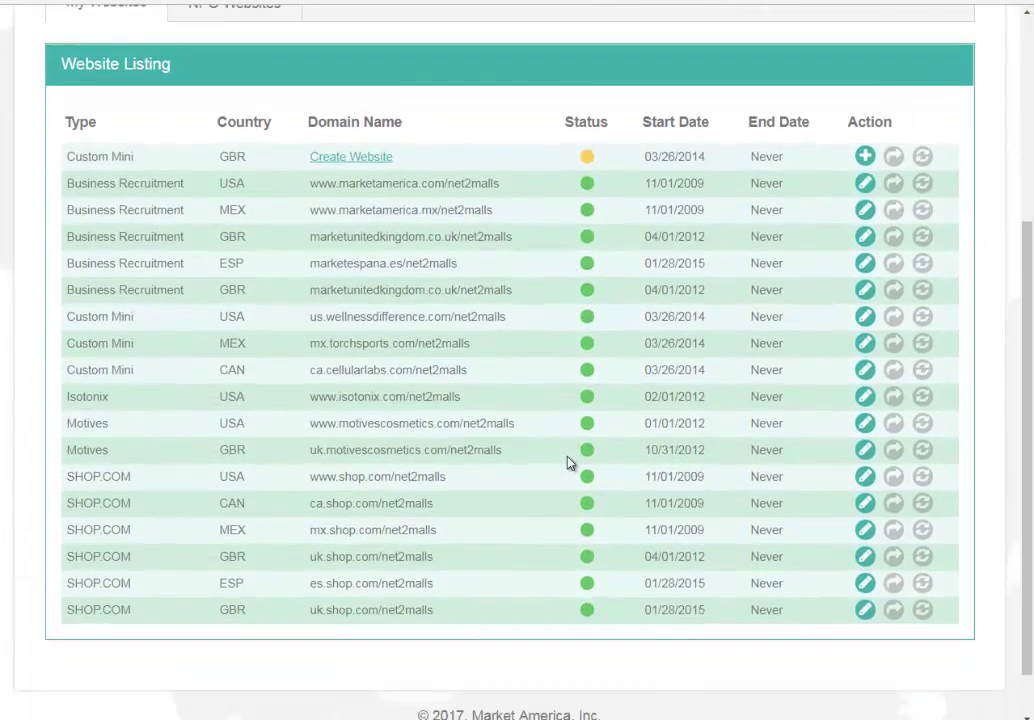
left_click(865, 478)
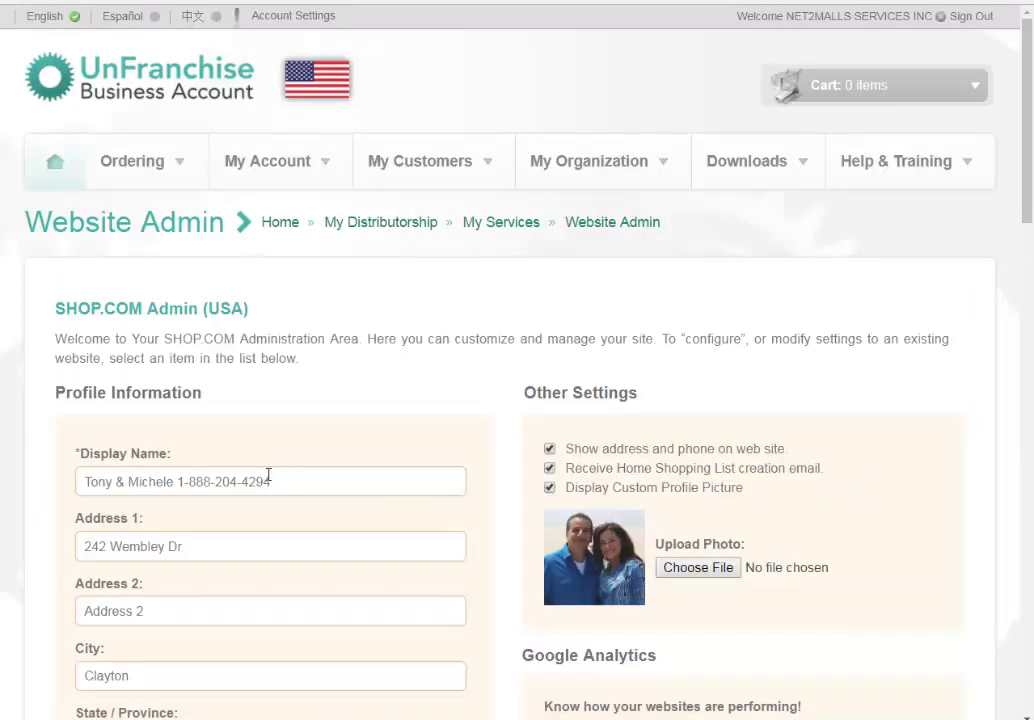
Change the phone number in the Display Name and save with Update Portal Settings.
left_click_drag(272, 482, 176, 482)
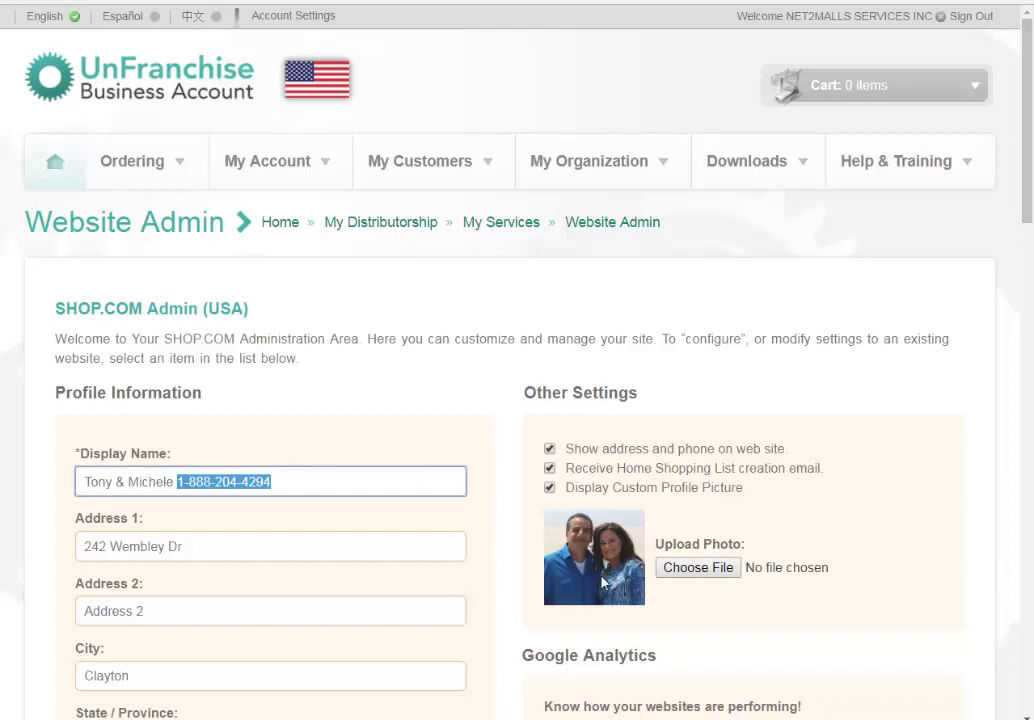
scroll(925, 557, "down", 6)
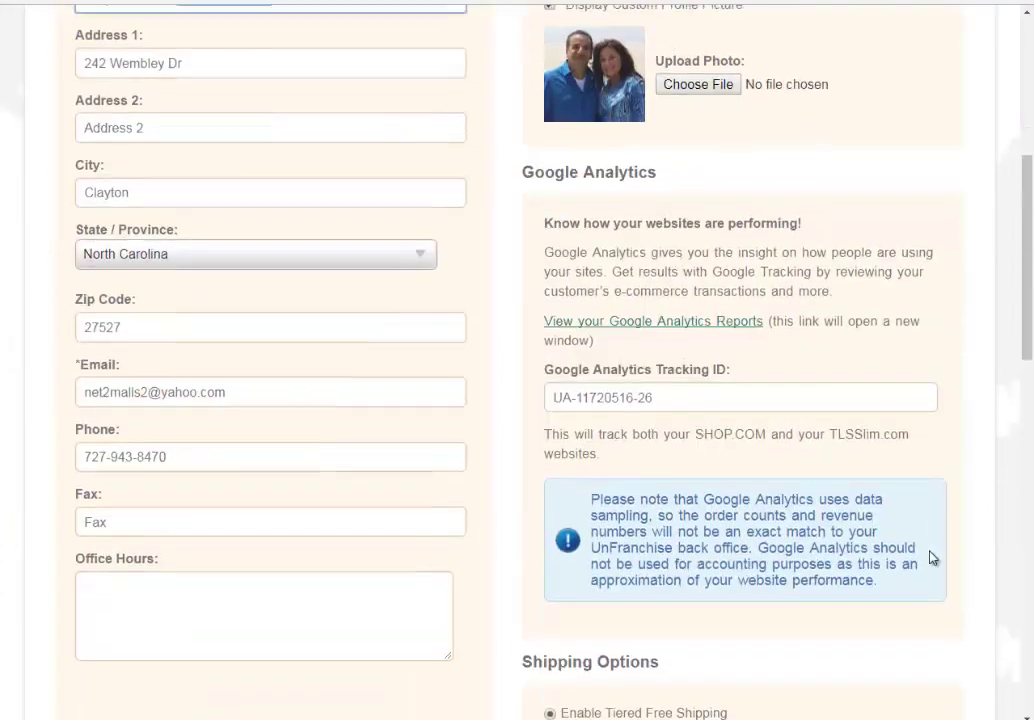
scroll(928, 557, "down", 8)
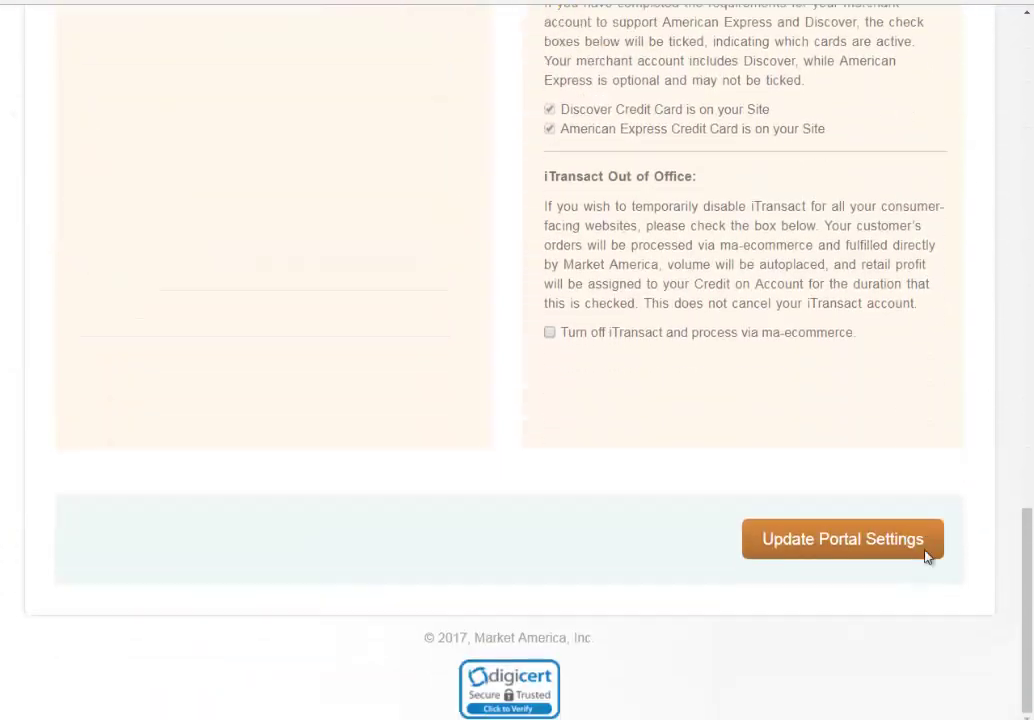
left_click(877, 561)
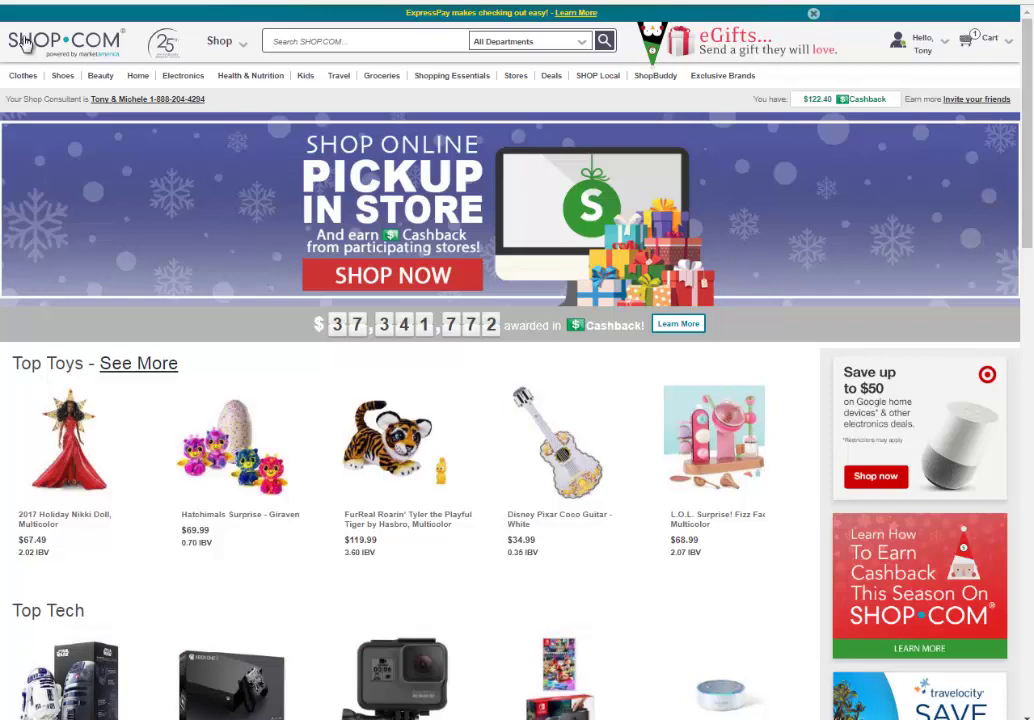
Open the $67.49 Kohl's Nikki Doll from Top Toys and show its 'Link to this page' URL.
left_click(76, 462)
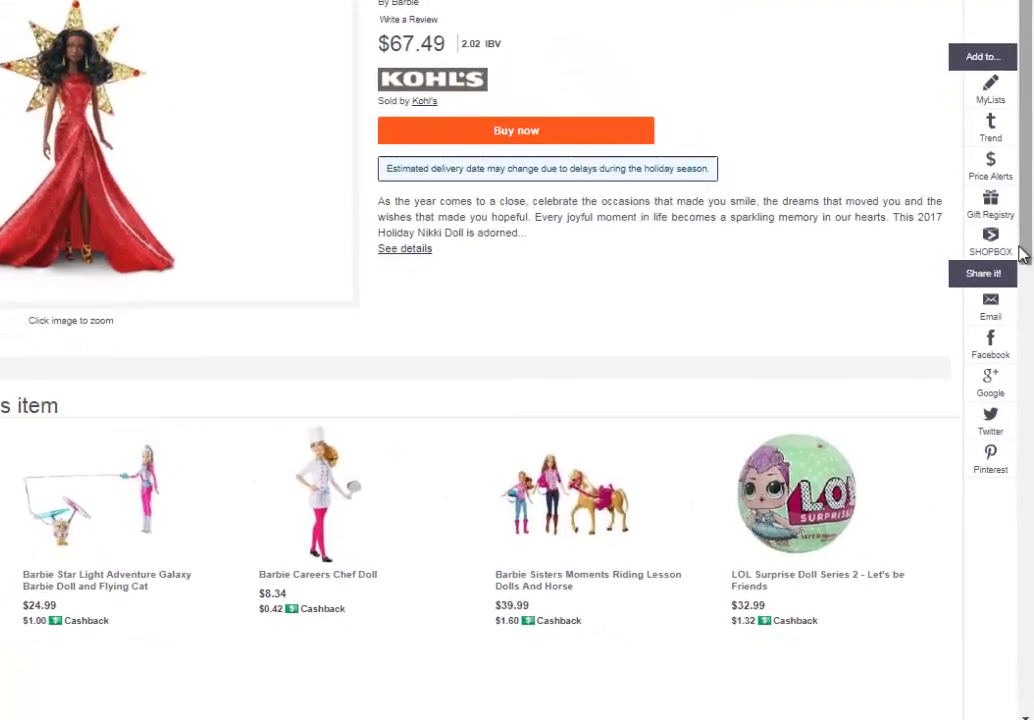
left_click_drag(1025, 243, 1025, 543)
left_click(843, 558)
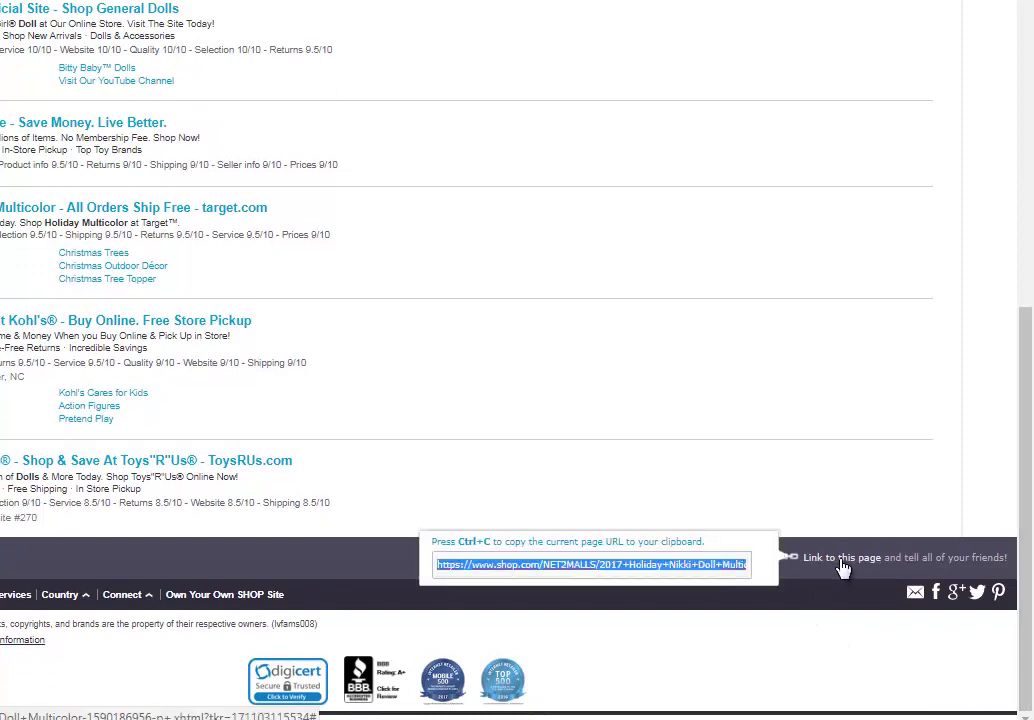
left_click(843, 562)
left_click(835, 561)
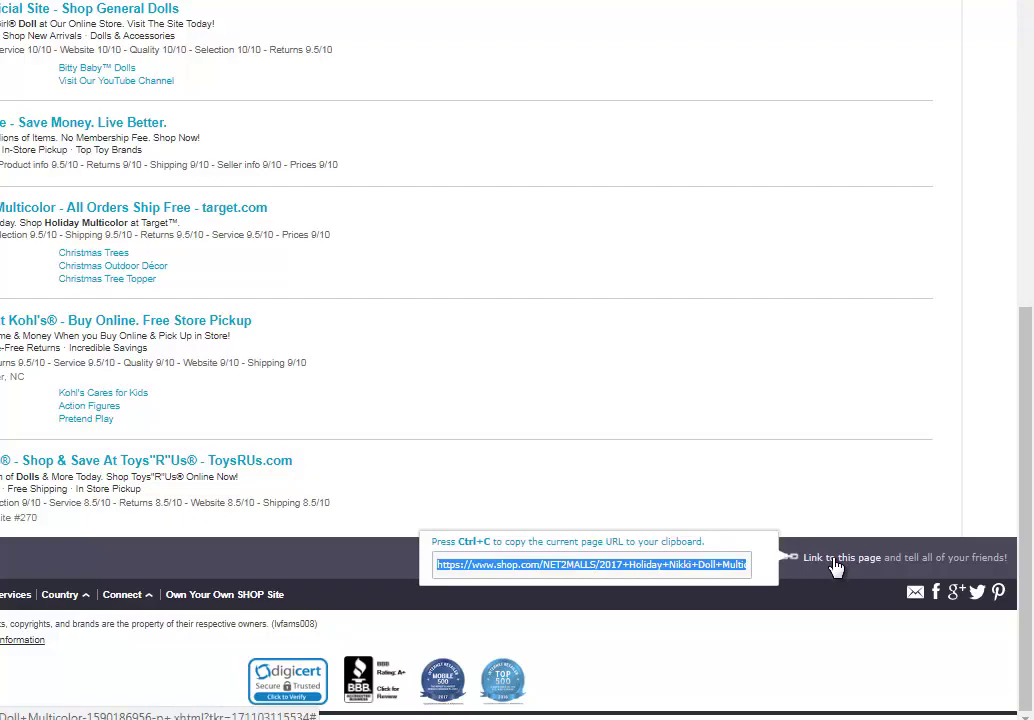
scroll(1007, 397, "up", 3)
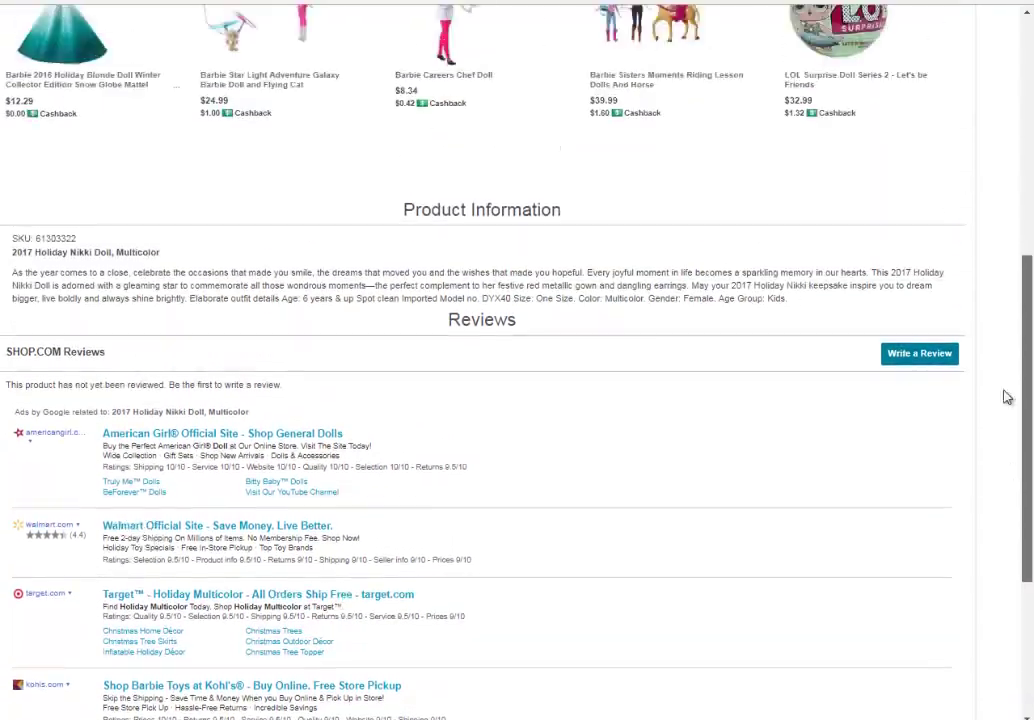
scroll(1007, 397, "up", 5)
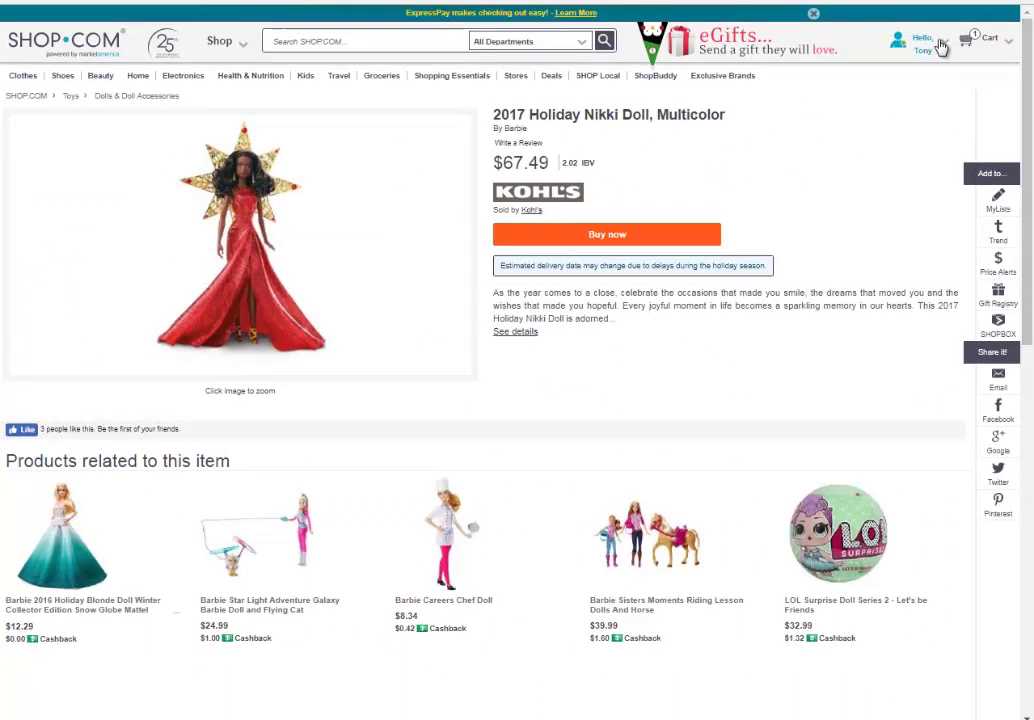
Start adding the Nikki Doll to MyLists, then cancel the dialog without saving.
left_click(940, 48)
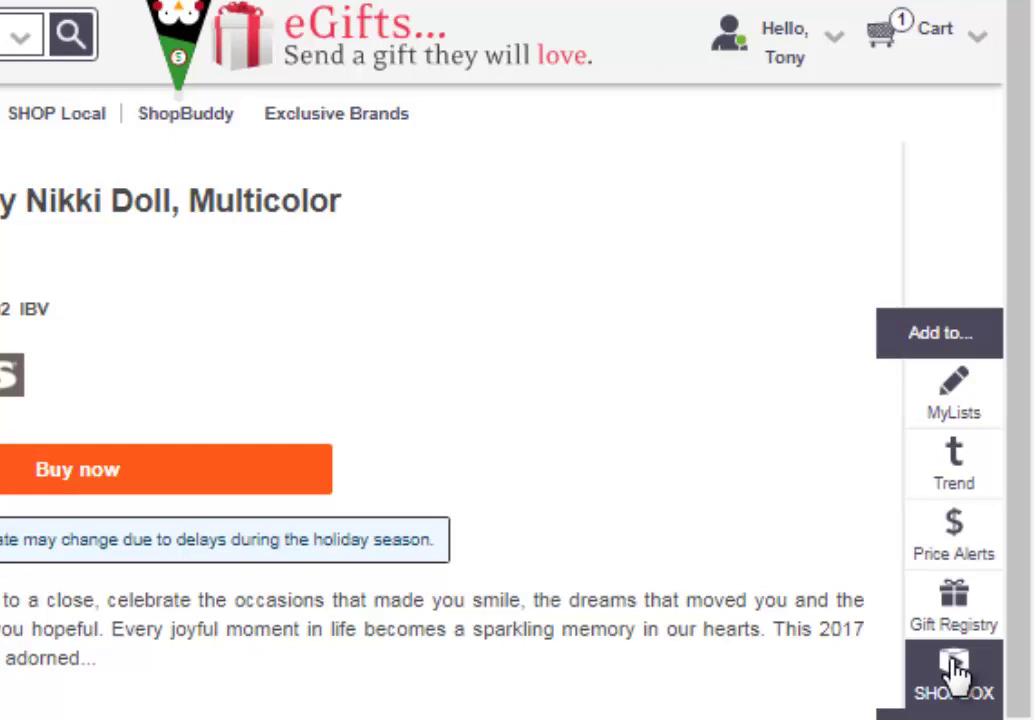
left_click(955, 410)
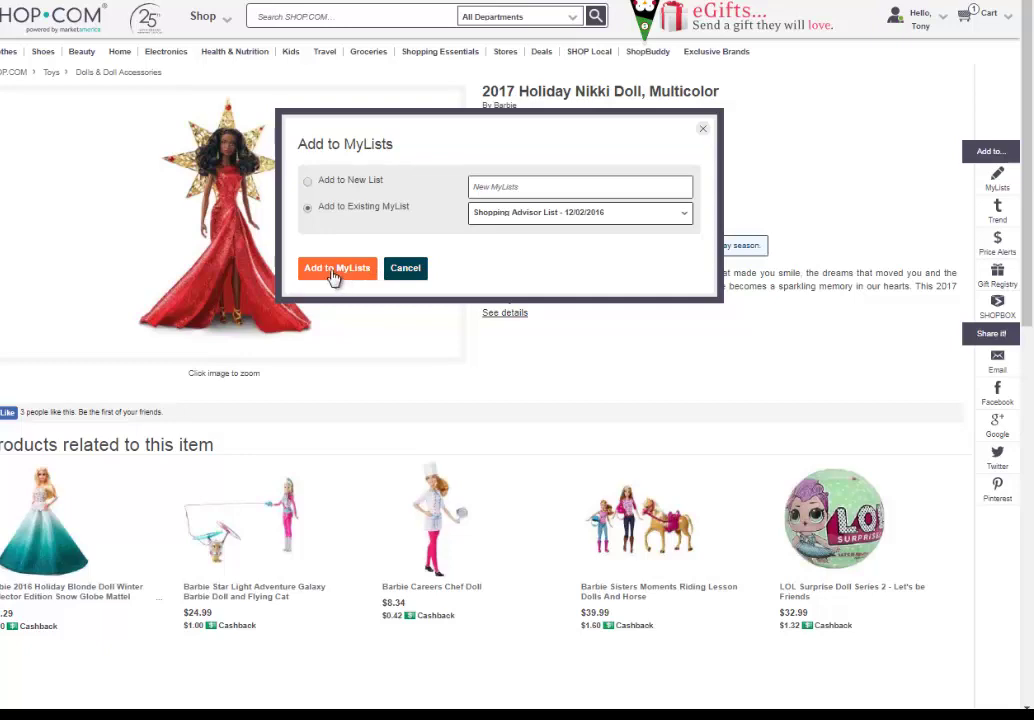
left_click(406, 270)
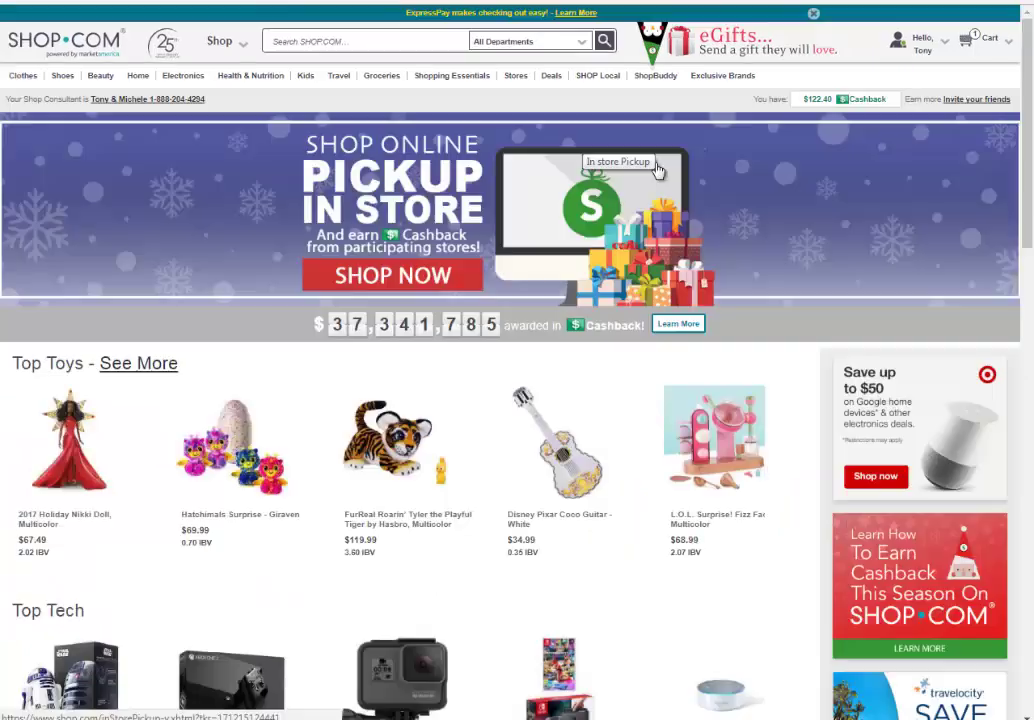
Open the eGifts Gift Suggestions page from the header eGifts banner.
left_click(757, 46)
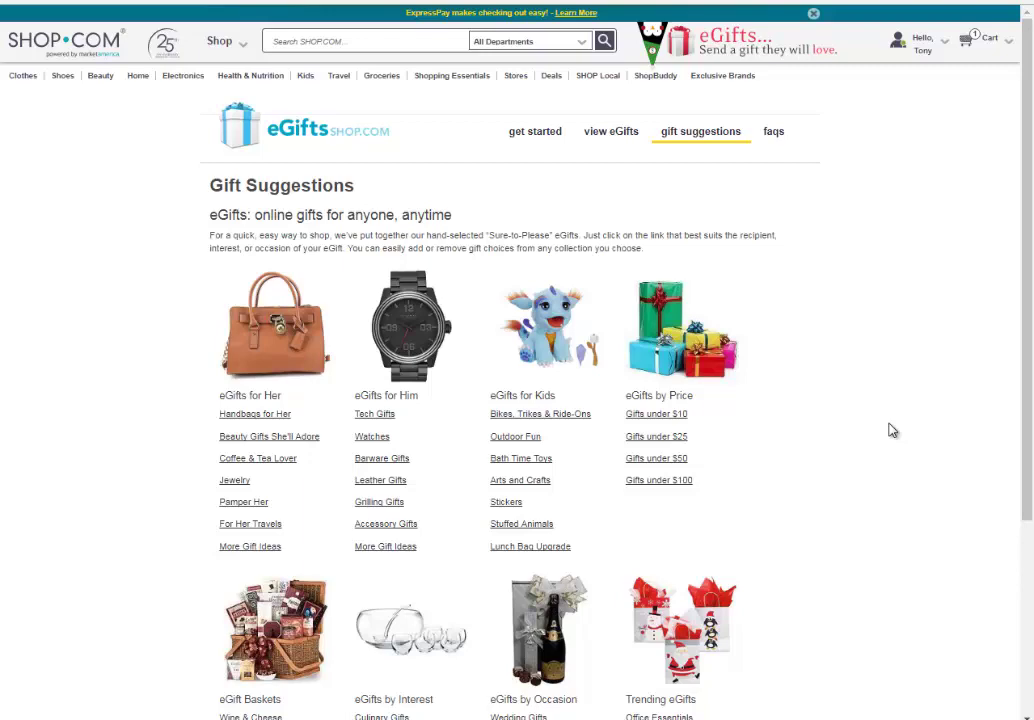
Visit Gift Registry, then Trends, both from the Hello account dropdown.
mouse_move(922, 44)
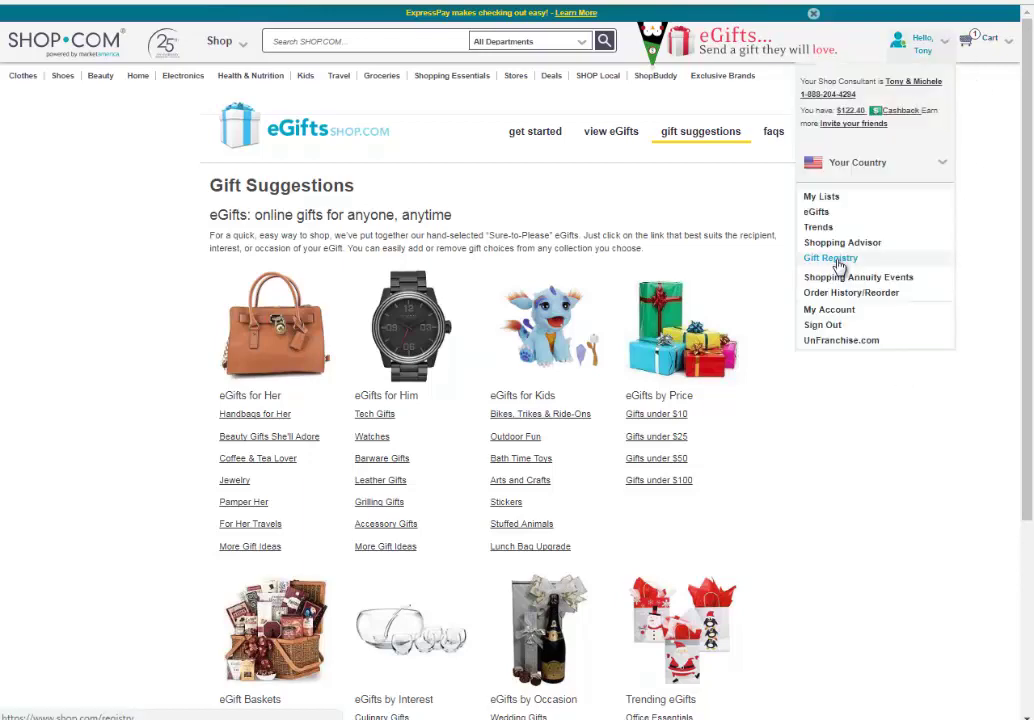
left_click(838, 264)
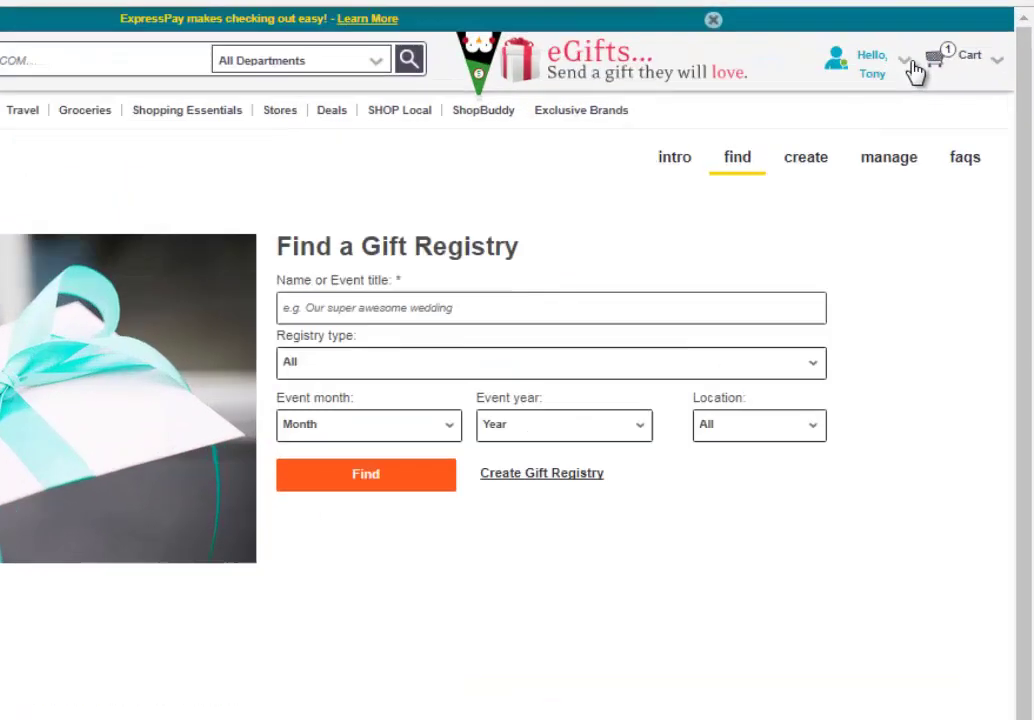
left_click(950, 46)
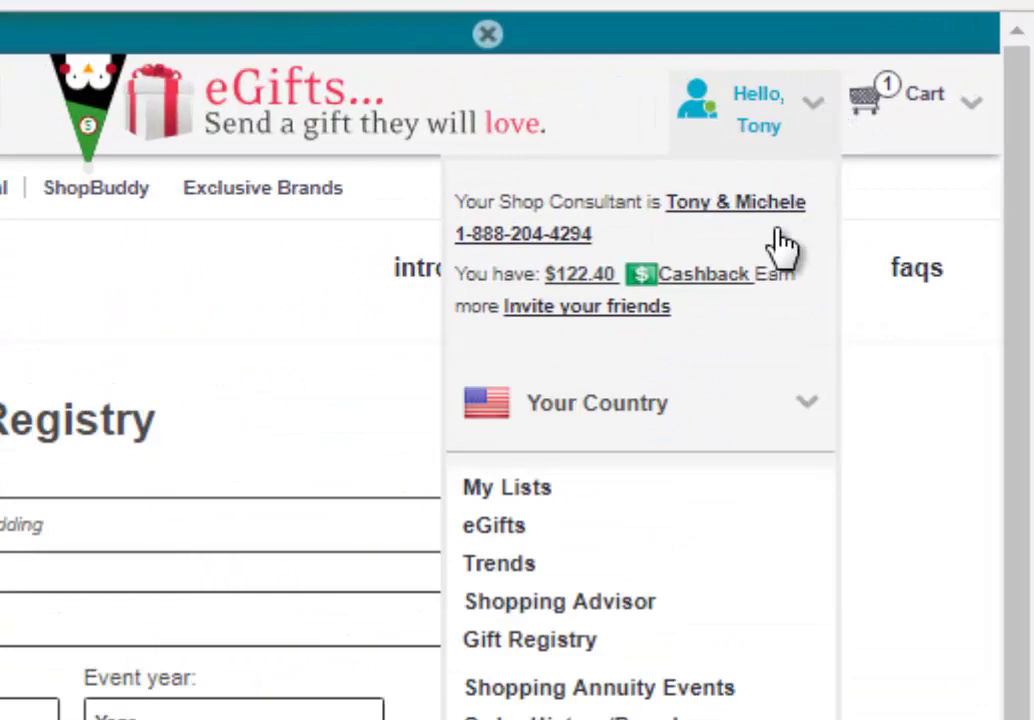
left_click(519, 568)
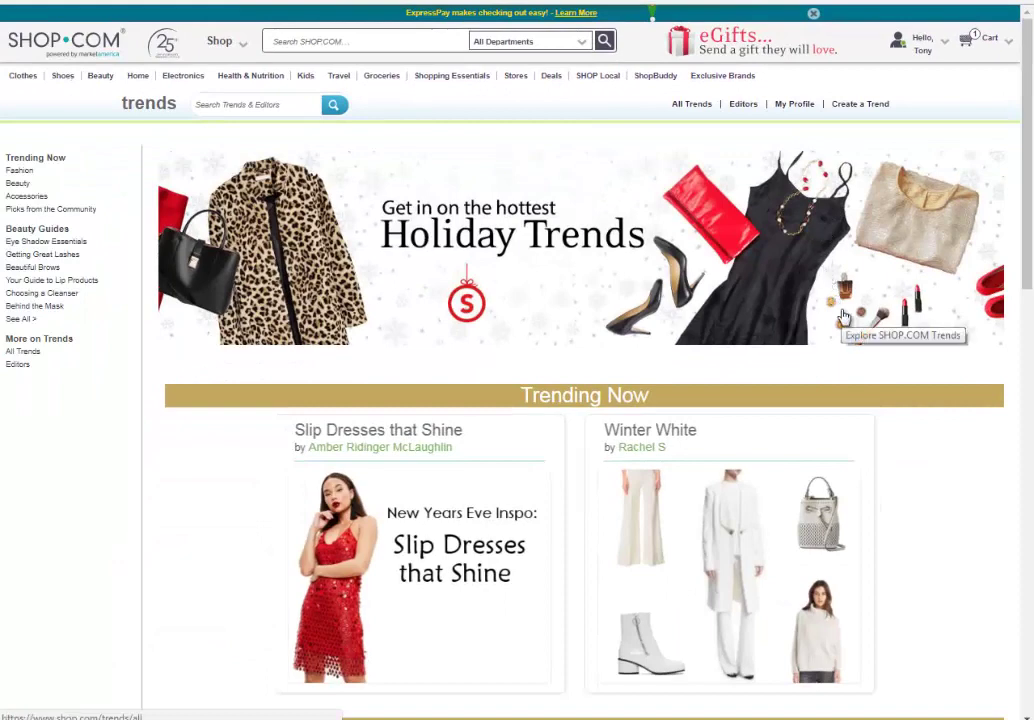
Open the Winter White trend, look over its products, and return to the main Trends page.
scroll(843, 316, "down", 1)
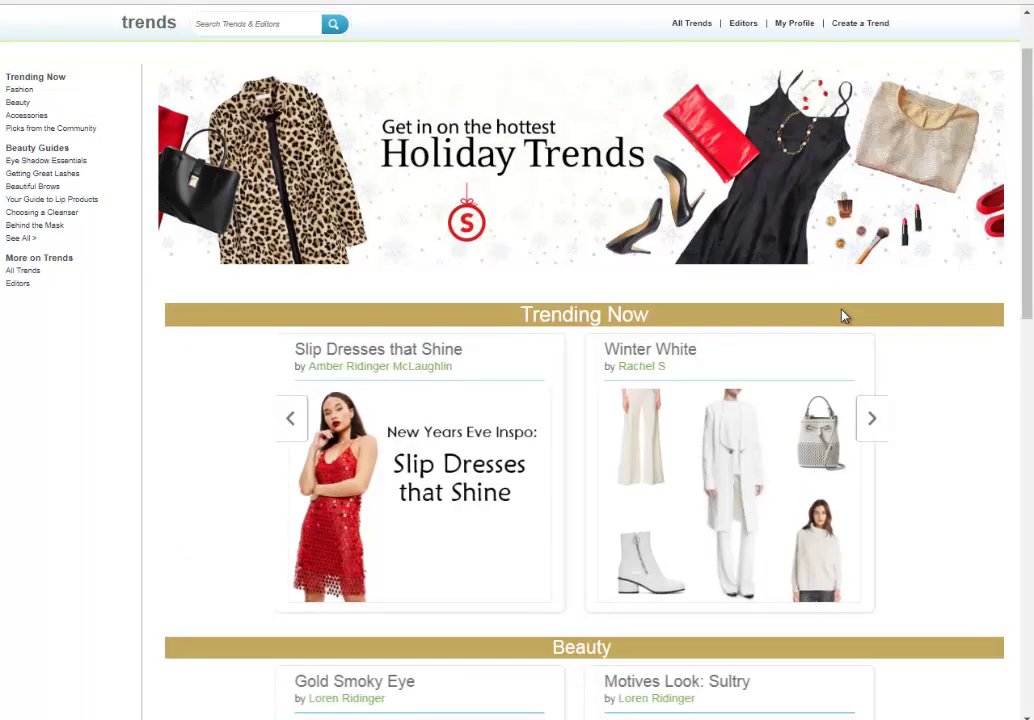
scroll(843, 316, "down", 2)
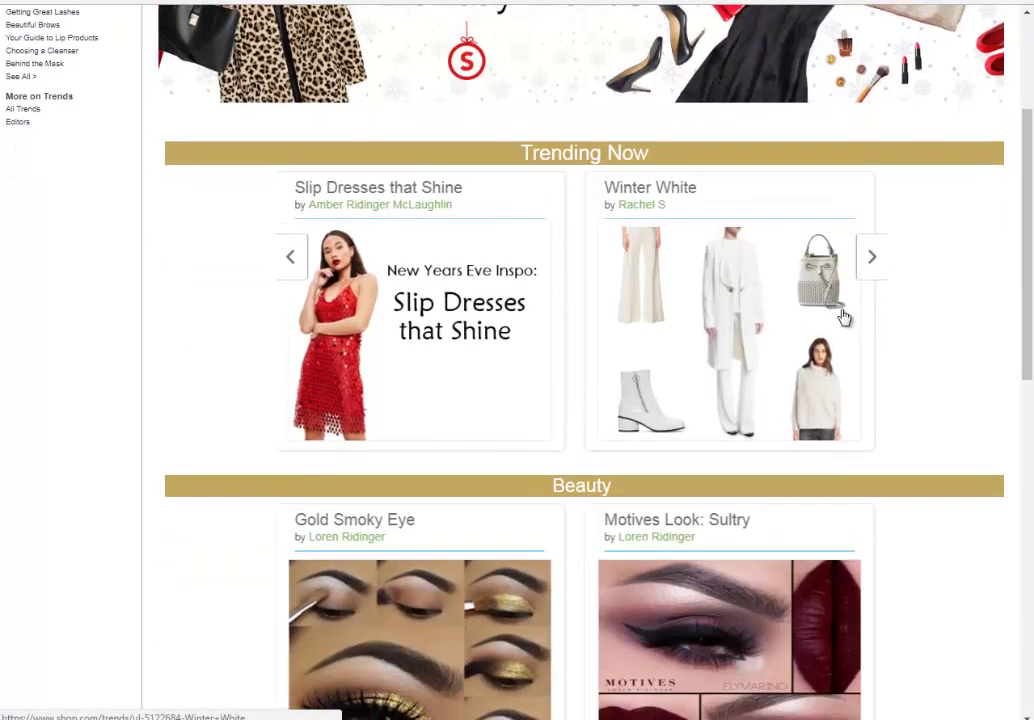
scroll(843, 316, "down", 1)
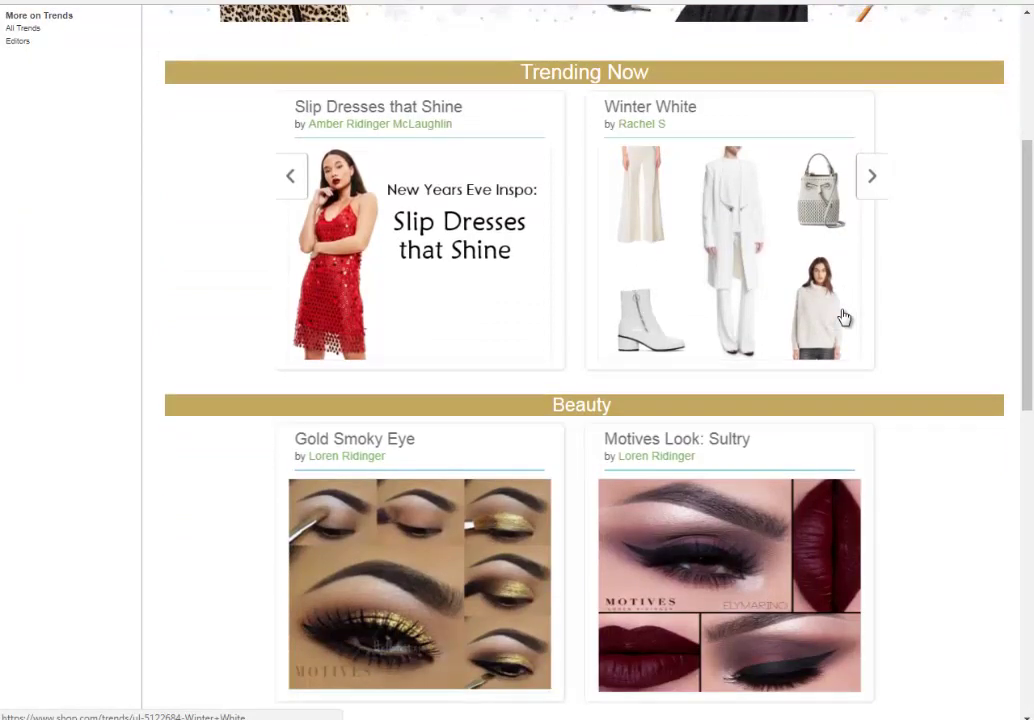
left_click(760, 300)
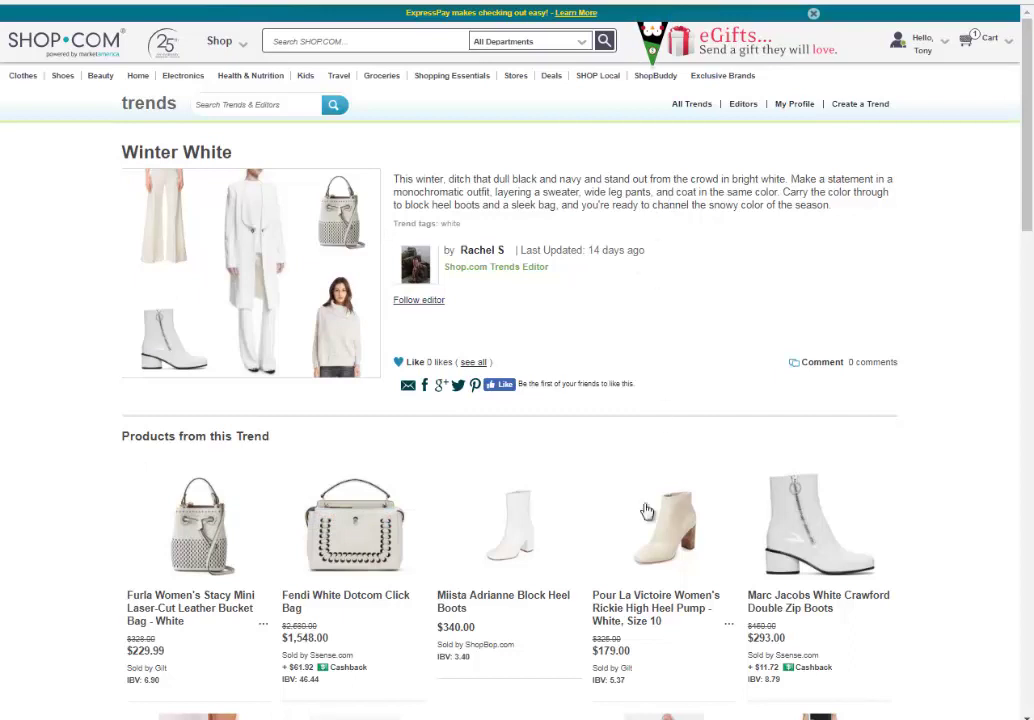
mouse_move(205, 519)
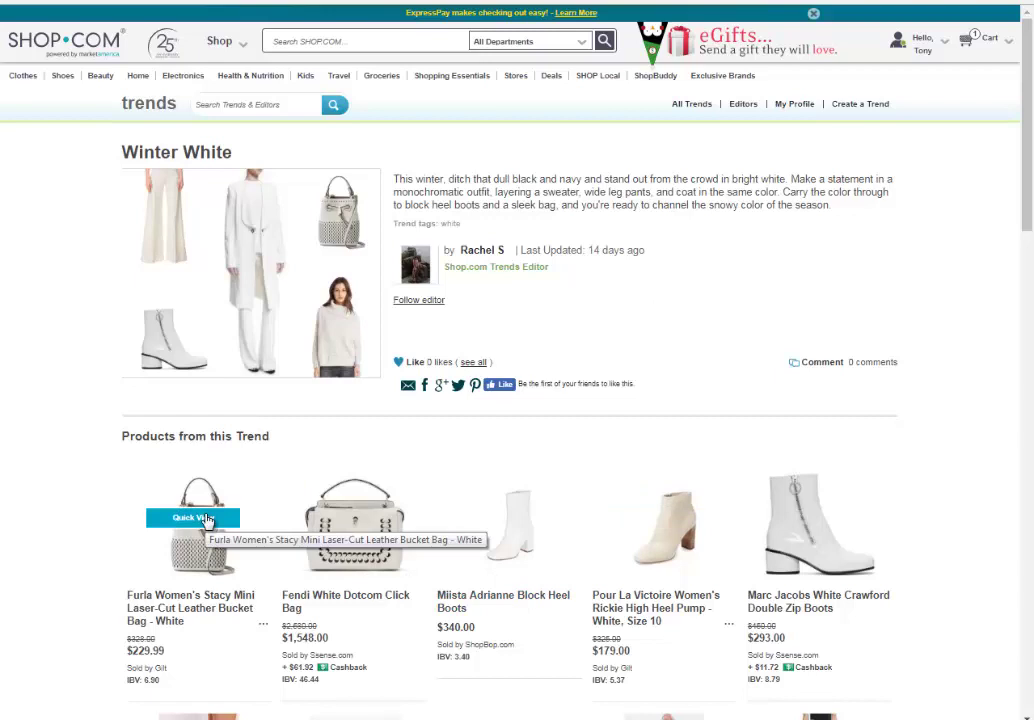
mouse_move(371, 522)
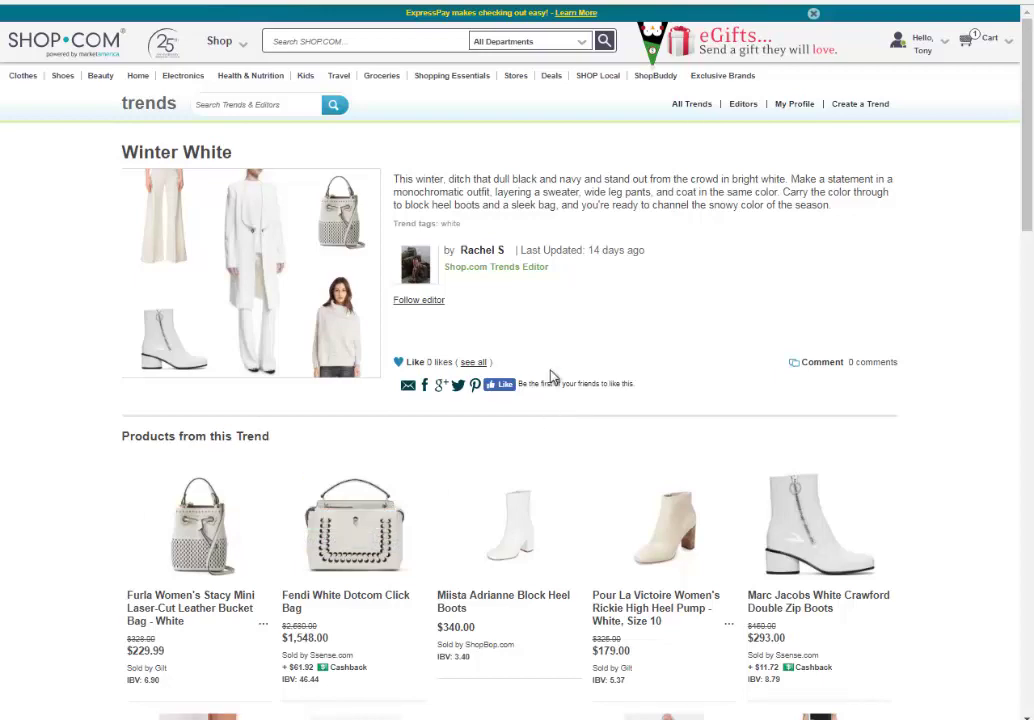
left_click(143, 112)
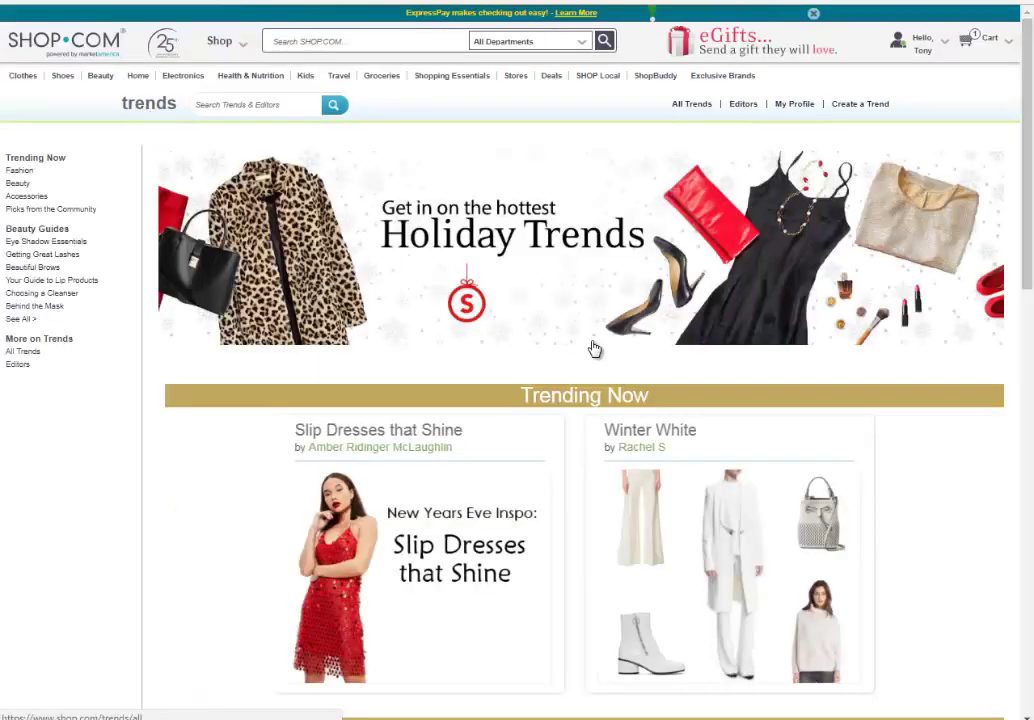
Scroll through the other trend categories on the main Trends page.
scroll(593, 348, "down", 3)
scroll(593, 348, "down", 5)
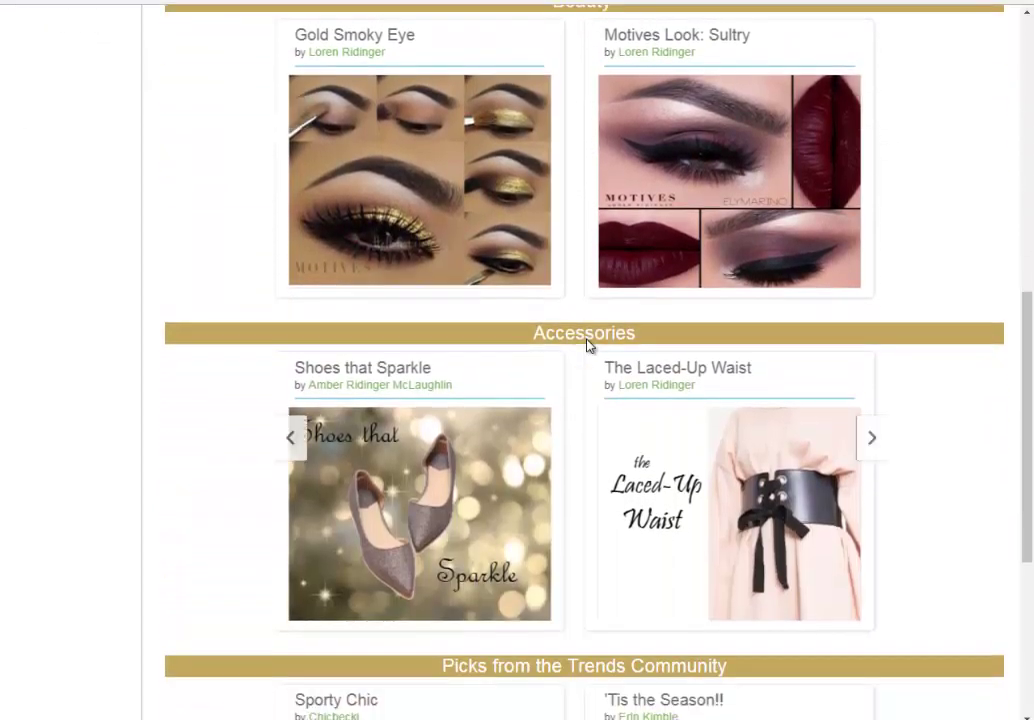
scroll(588, 345, "down", 2)
scroll(586, 346, "down", 2)
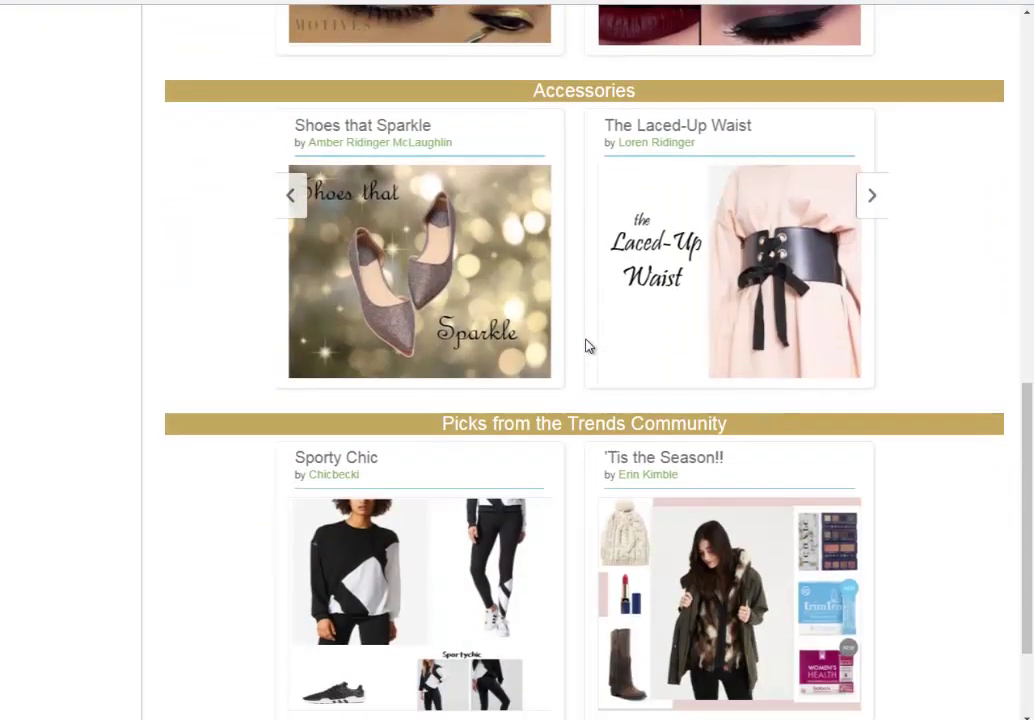
scroll(588, 345, "down", 1)
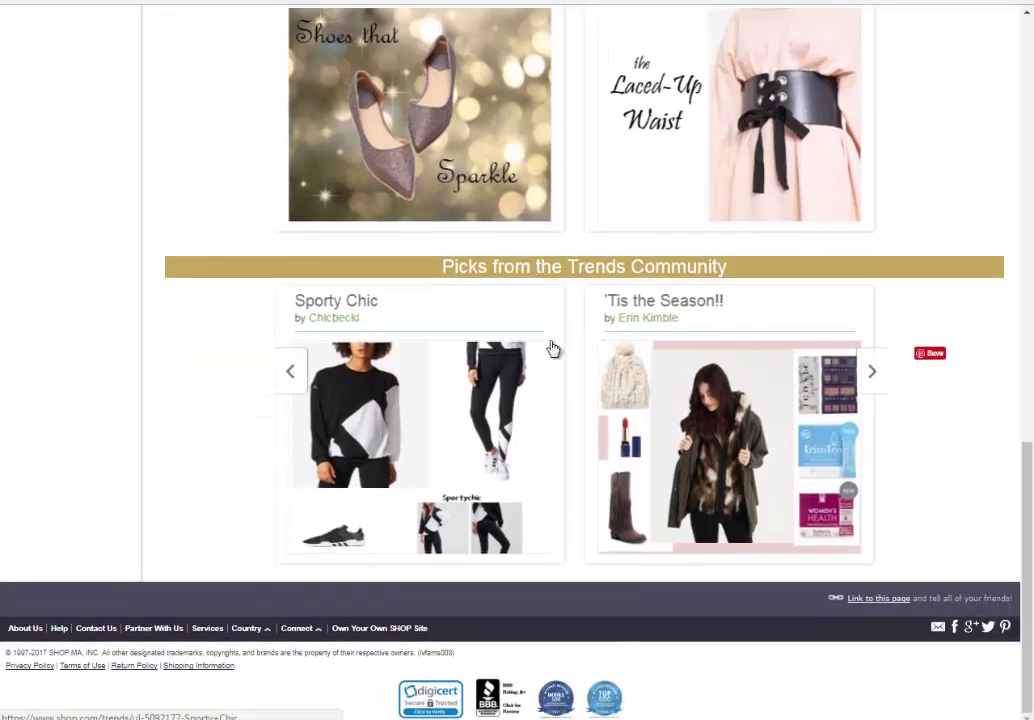
scroll(549, 346, "up", 2)
scroll(549, 346, "up", 7)
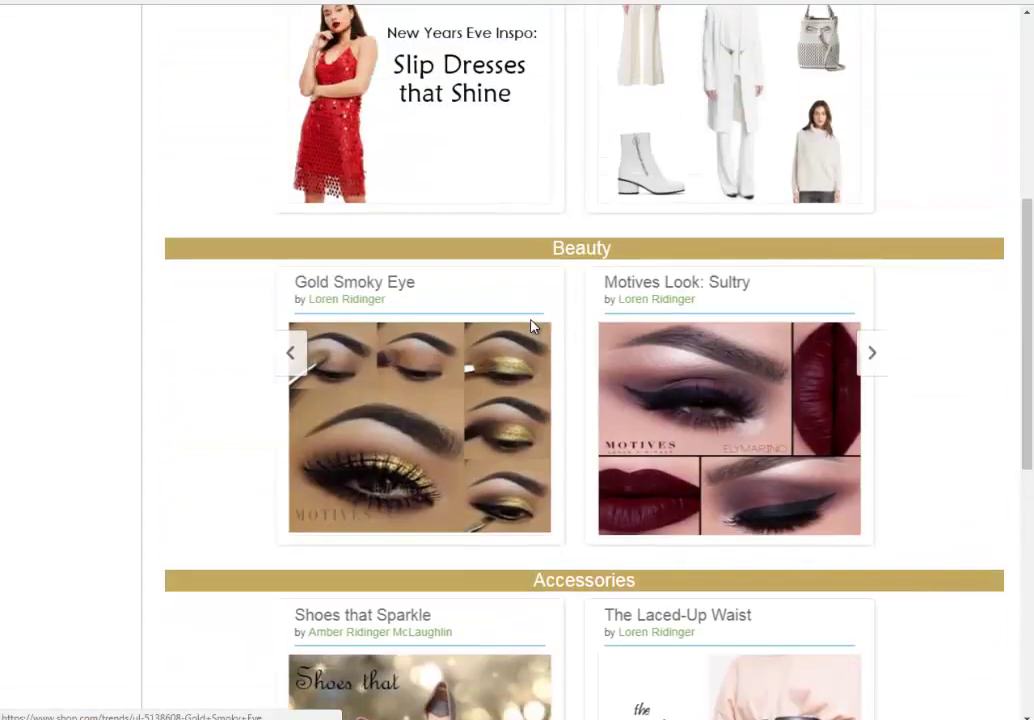
scroll(514, 326, "up", 3)
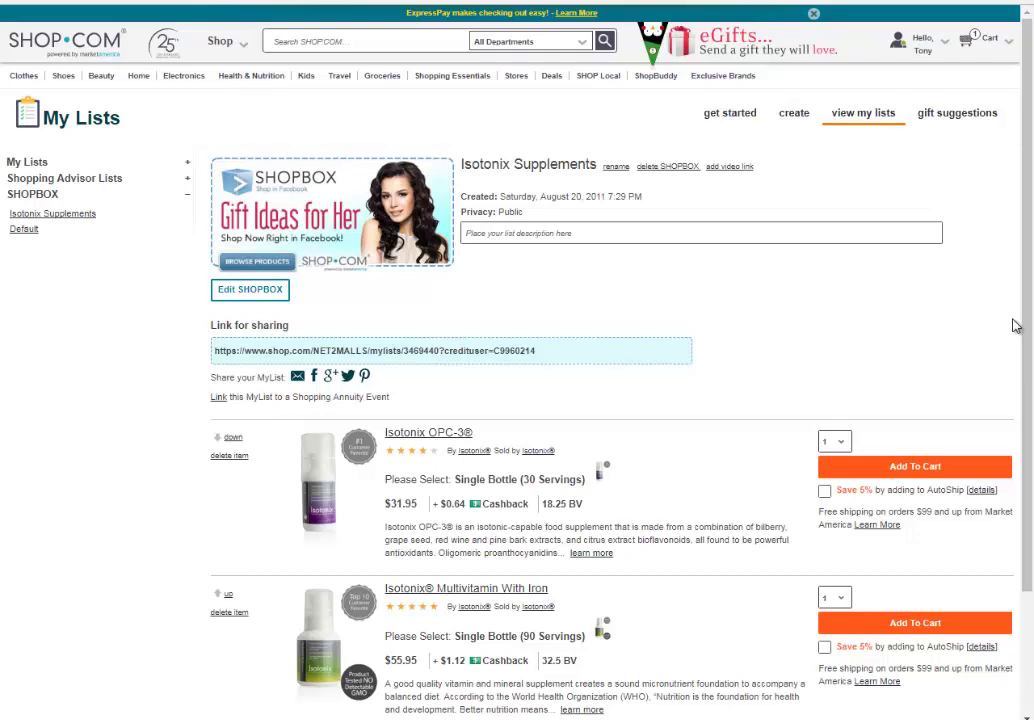
Start editing the Isotonix Supplements SHOPBOX and browse forward through the storefront images.
left_click(251, 290)
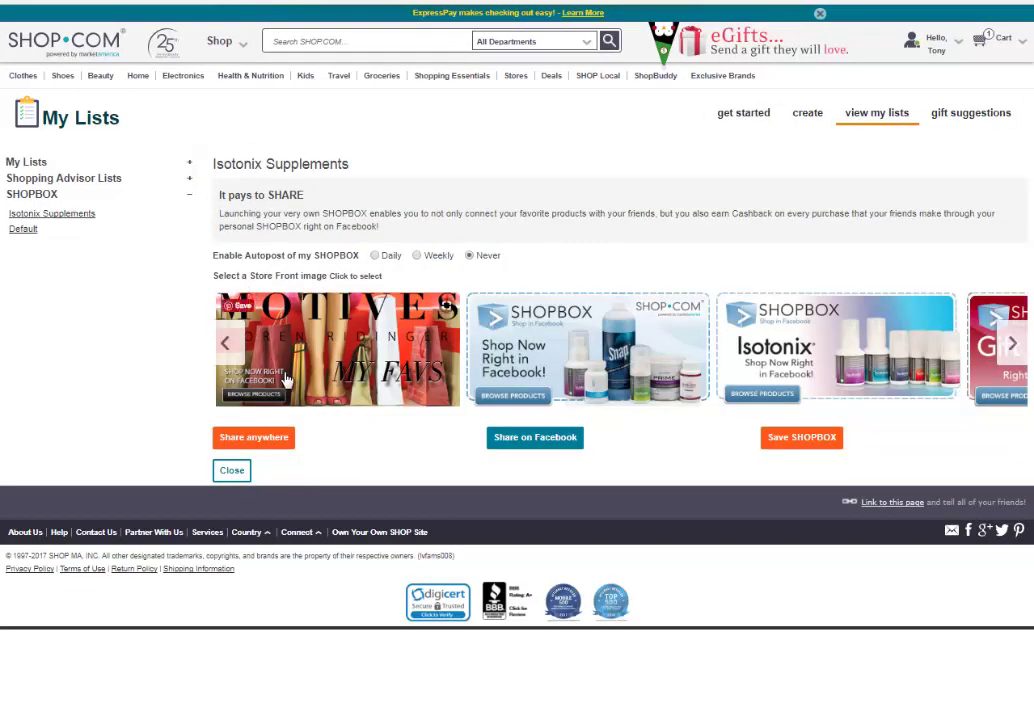
left_click(1015, 345)
left_click(1024, 350)
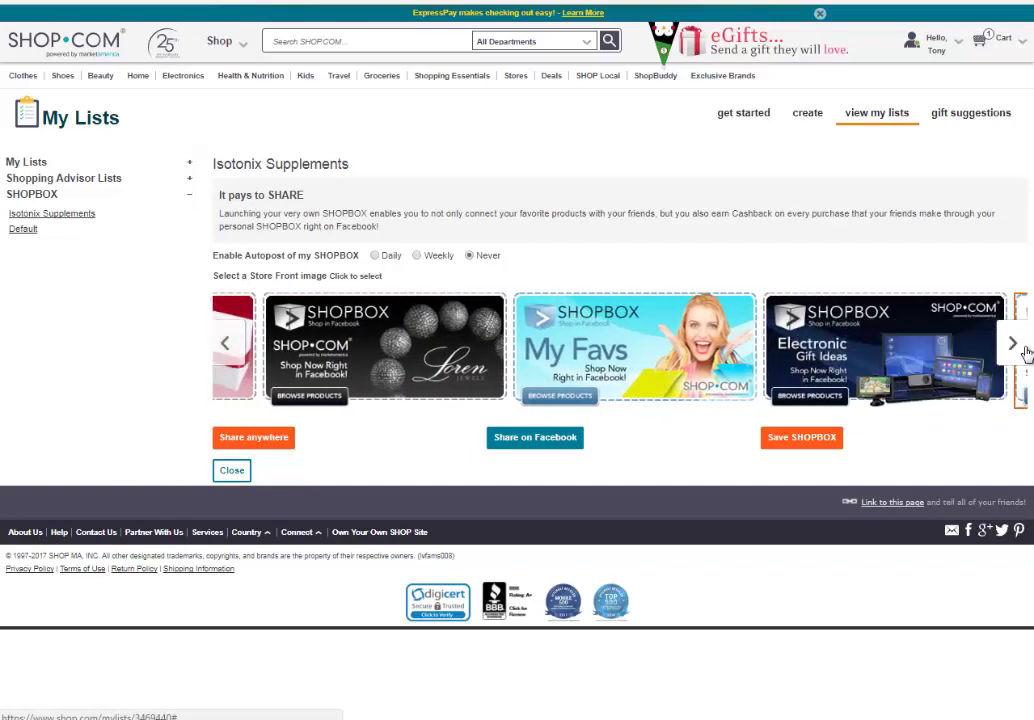
left_click(1024, 351)
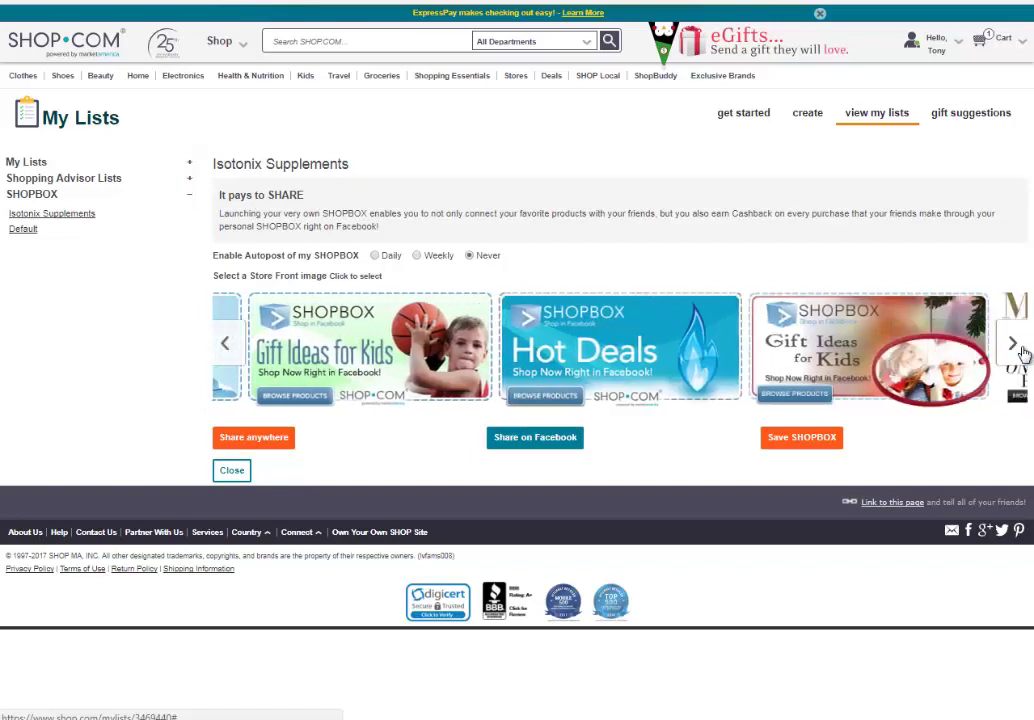
left_click(1024, 351)
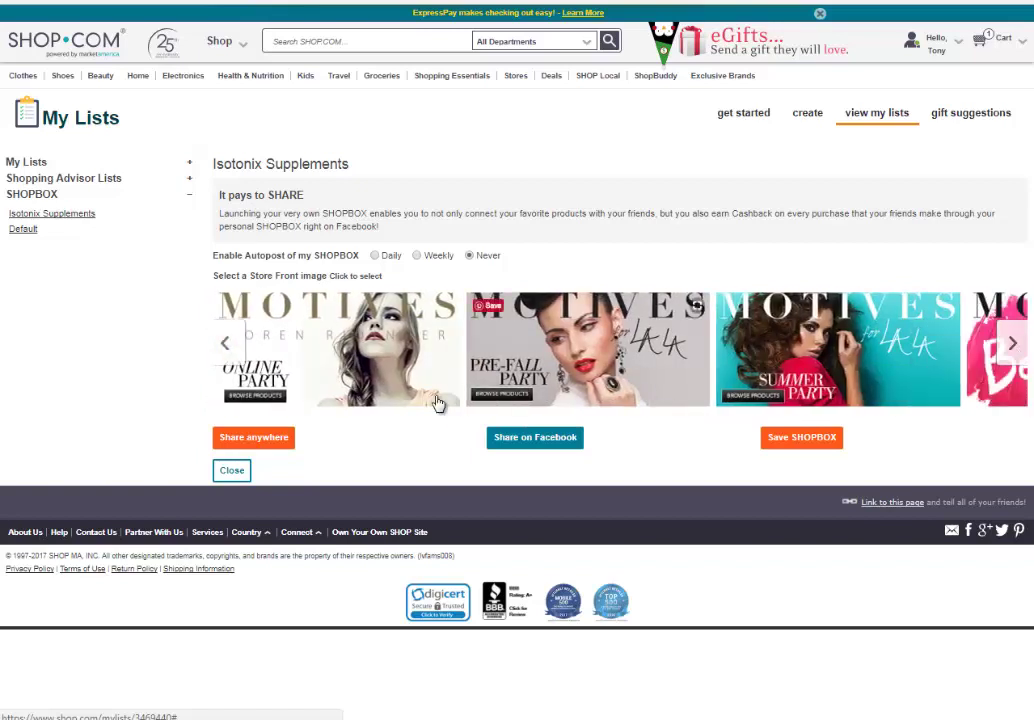
Page back to the first storefront images and select the Isotonix store front image.
left_click(225, 347)
left_click(225, 347)
left_click(225, 347)
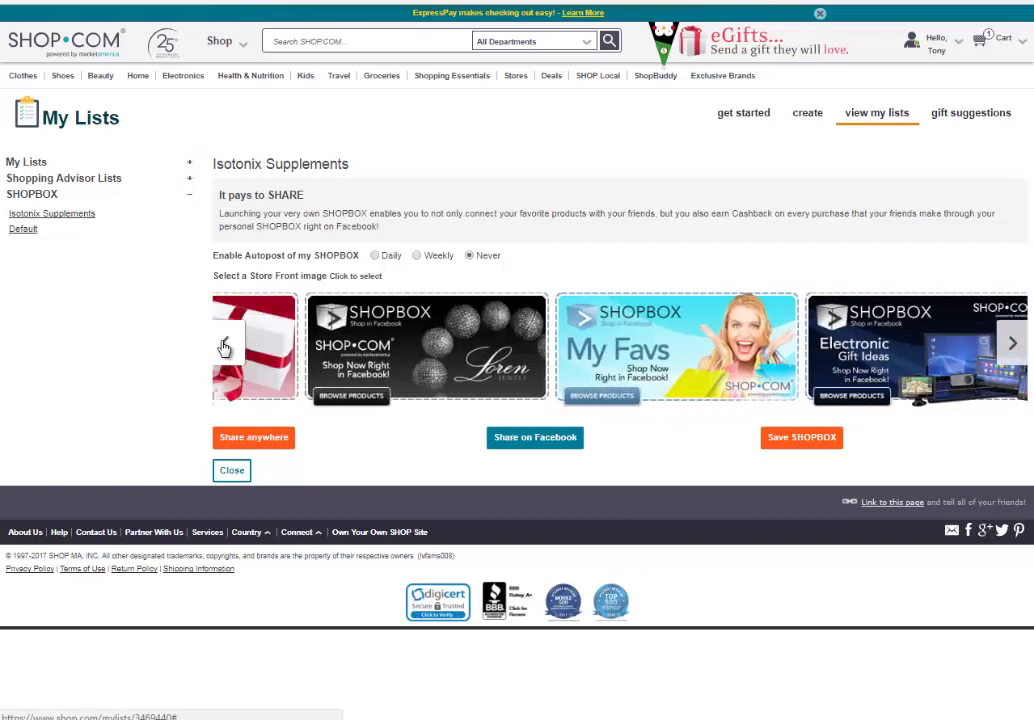
left_click(225, 347)
left_click(224, 347)
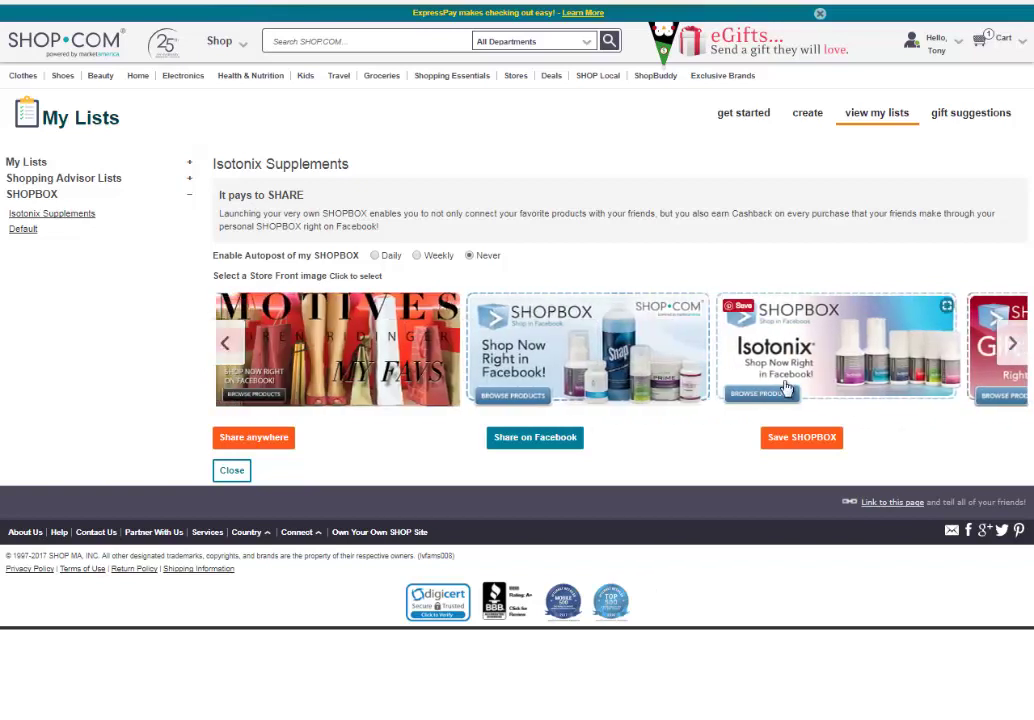
left_click(792, 390)
left_click(785, 440)
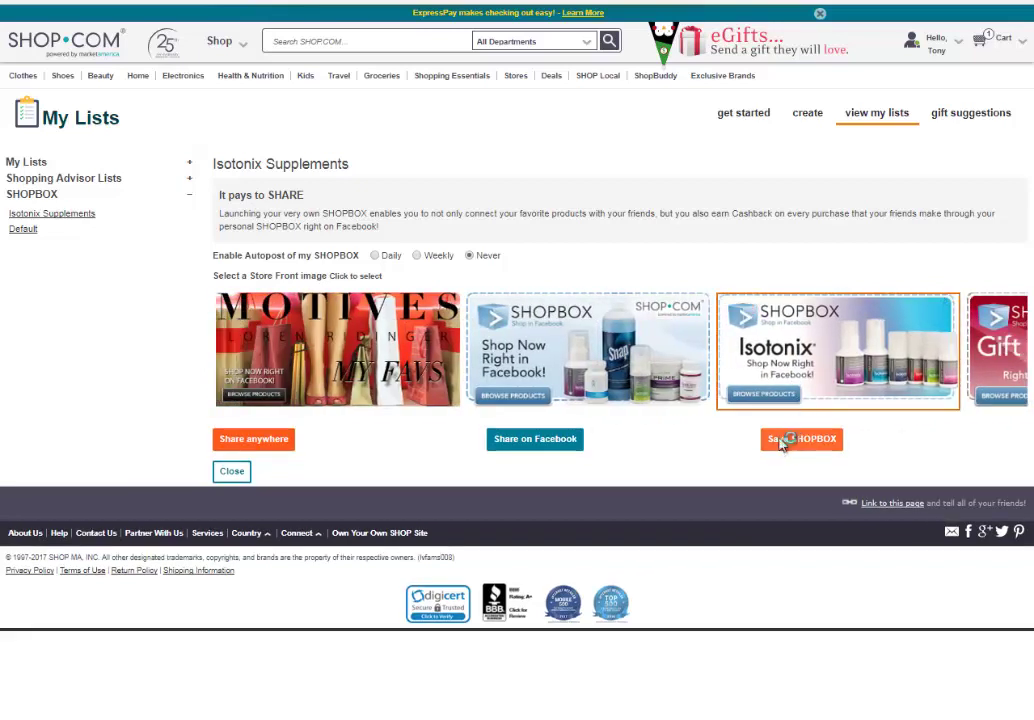
Share the Isotonix Supplements SHOPBOX as a post on the Facebook timeline.
left_click(536, 440)
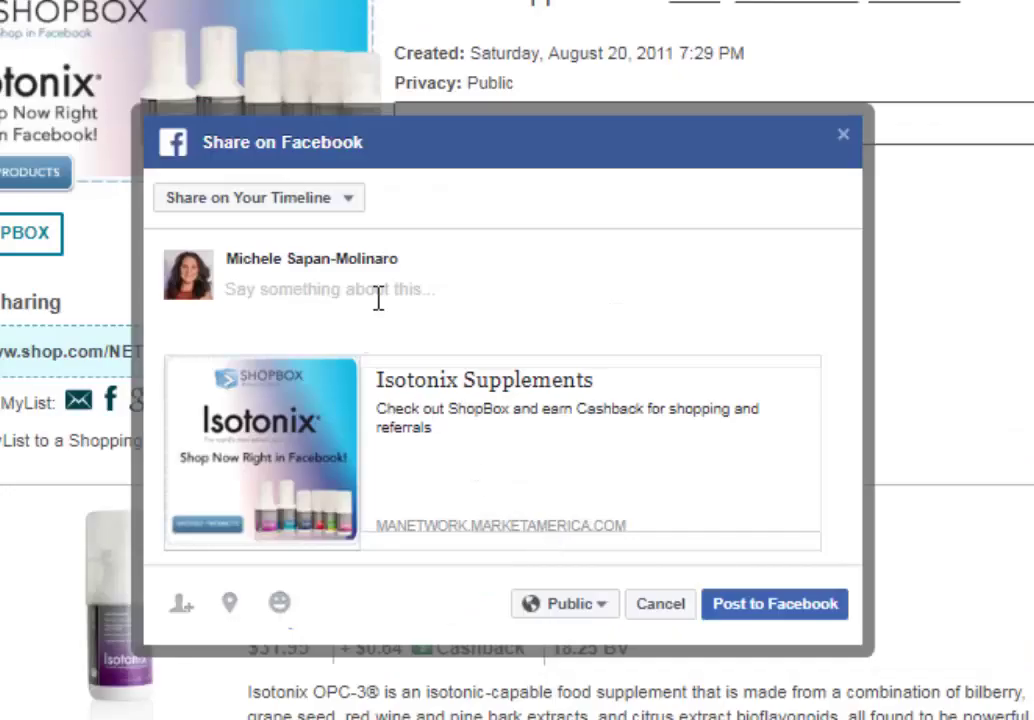
left_click(378, 298)
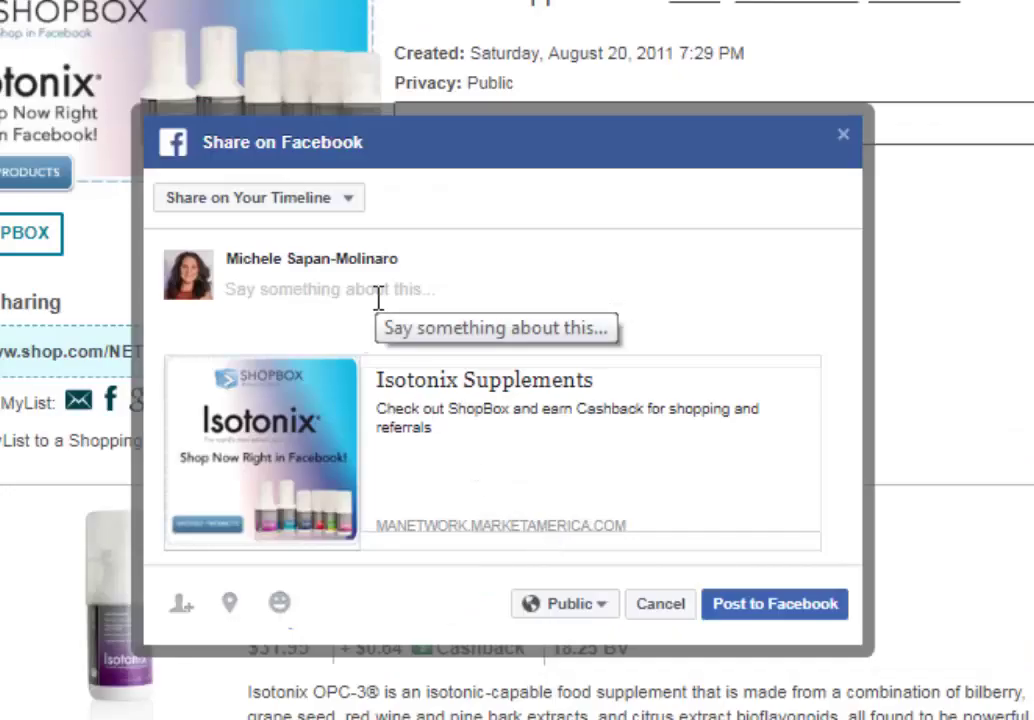
left_click(795, 617)
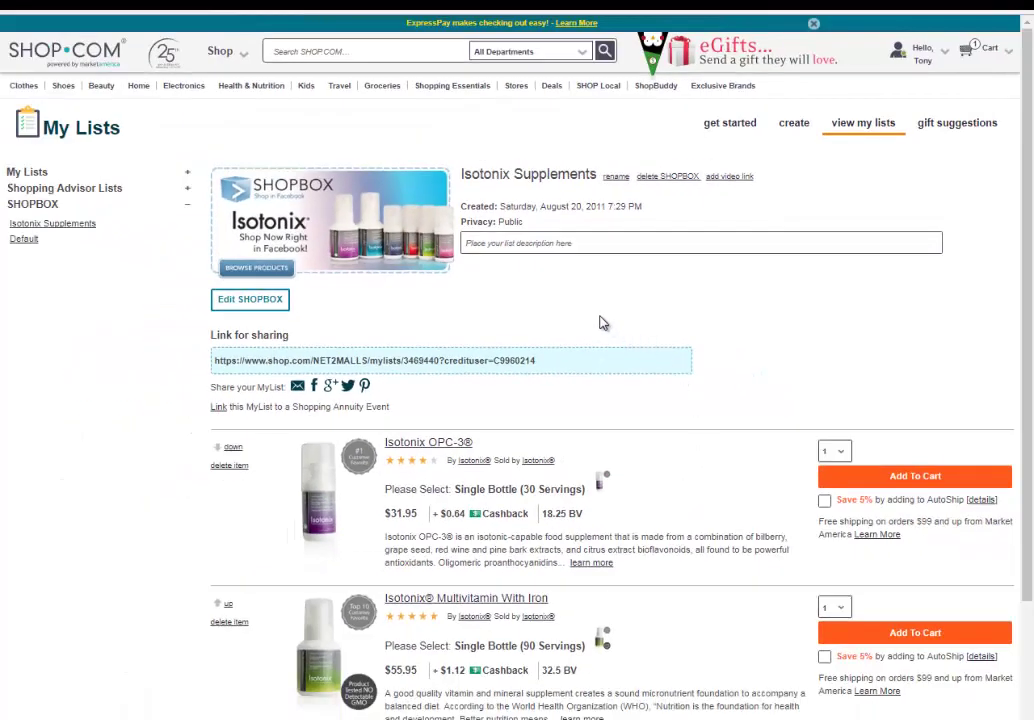
Return to the SHOP.COM home page and open Isotonix OPC-3 from Best Sellers.
left_click(104, 62)
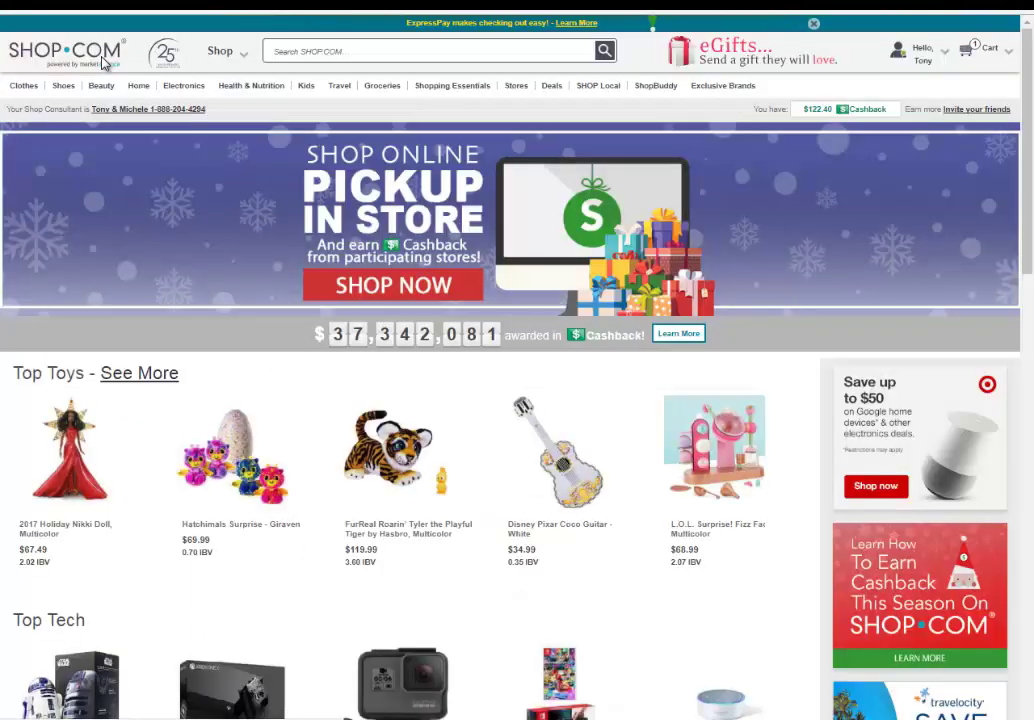
scroll(147, 254, "down", 5)
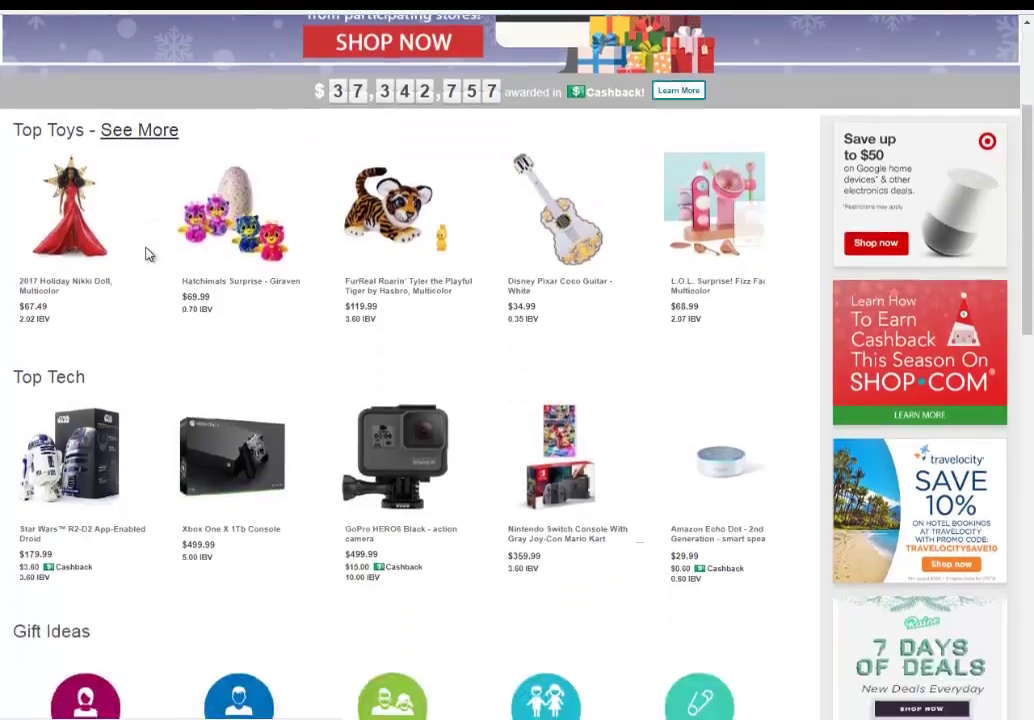
scroll(147, 254, "down", 7)
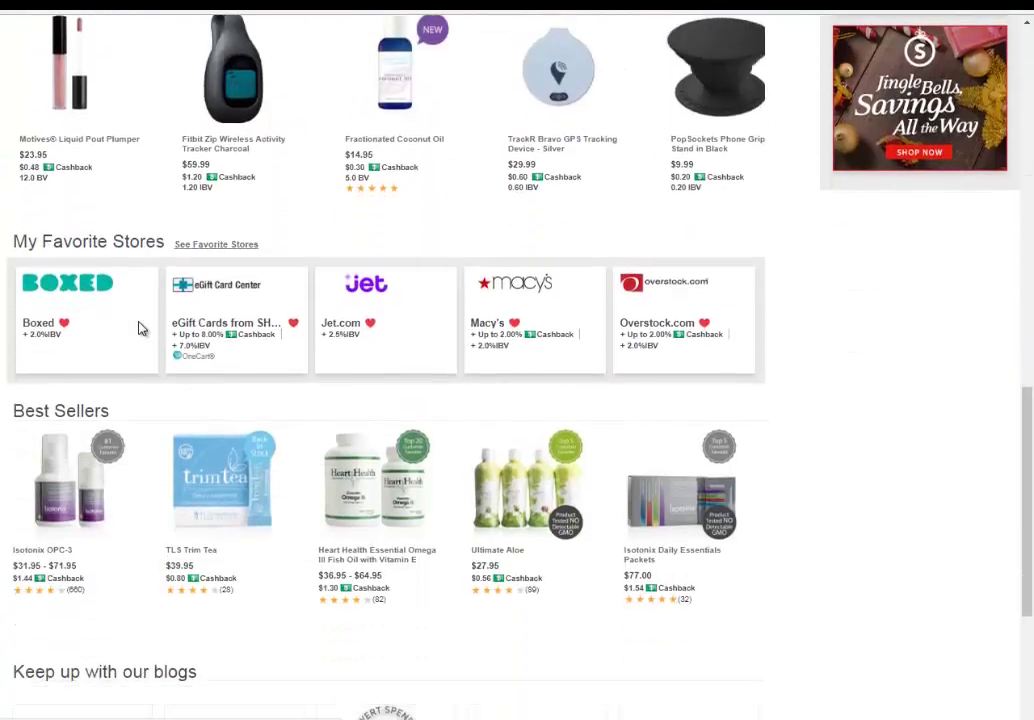
left_click(64, 506)
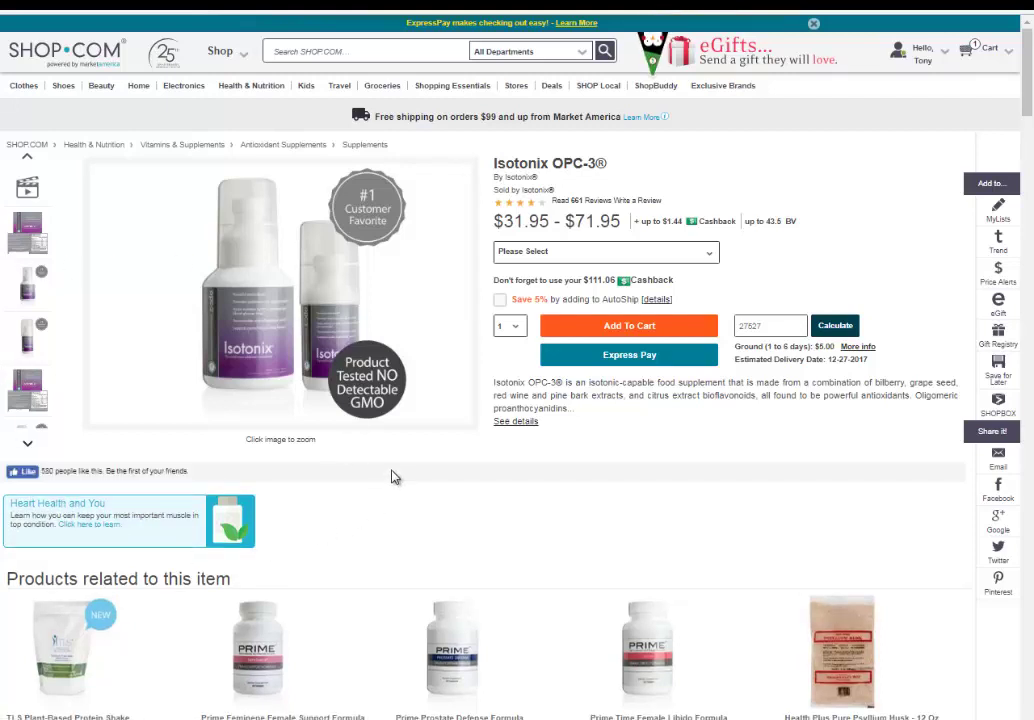
Review the Isotonix OPC-3 bottle sizes, prices and quantity options.
scroll(393, 477, "down", 1)
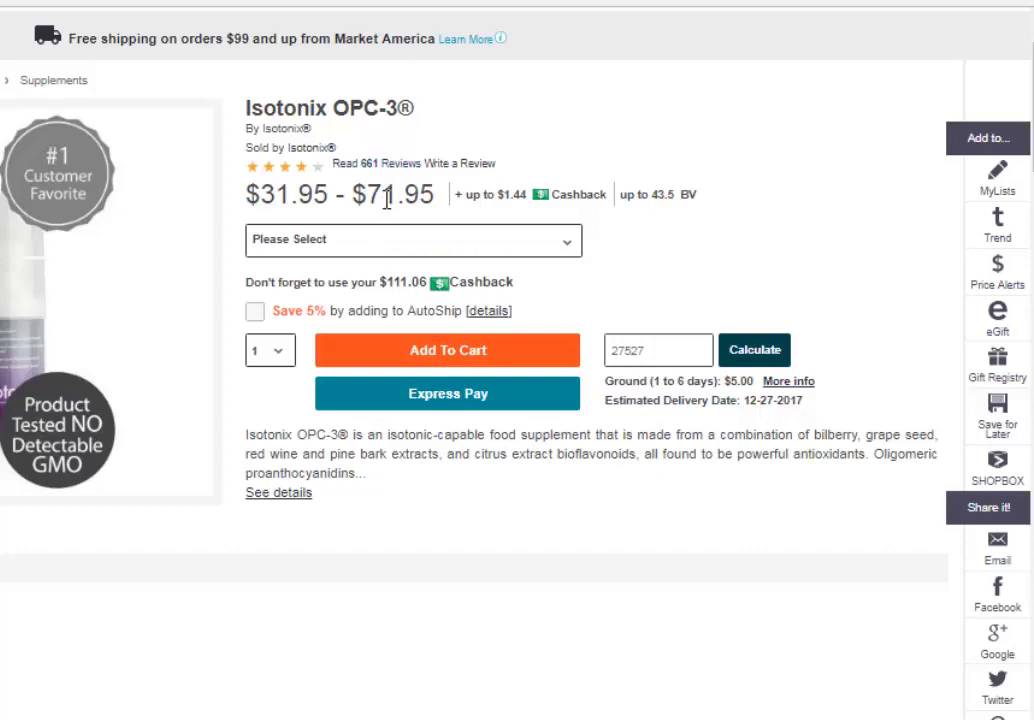
left_click(448, 255)
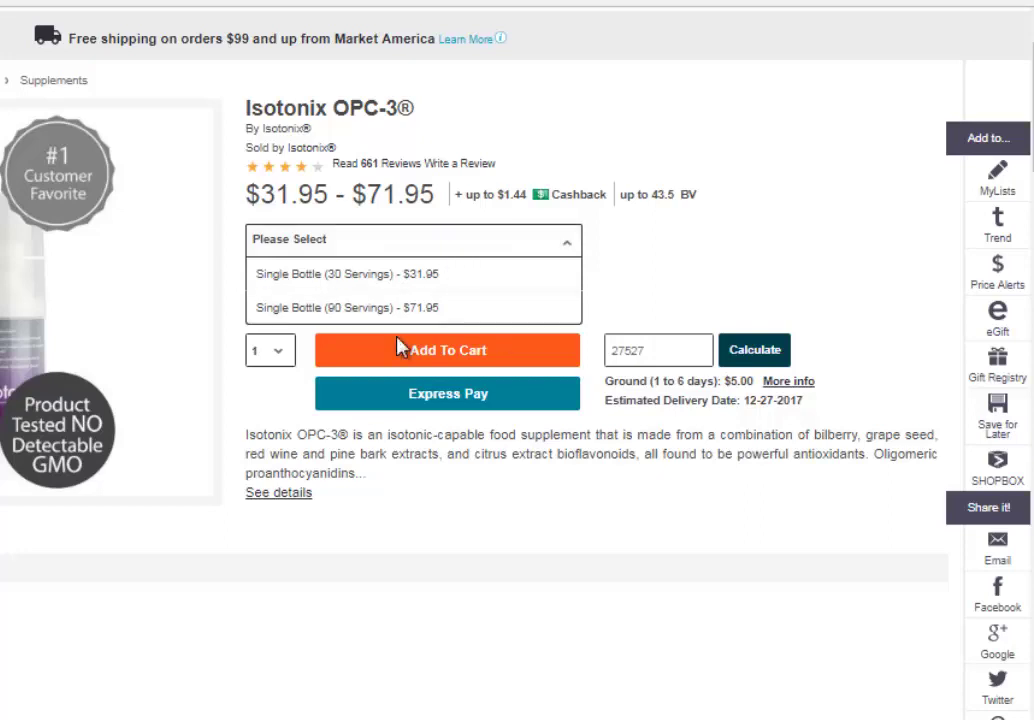
left_click(279, 355)
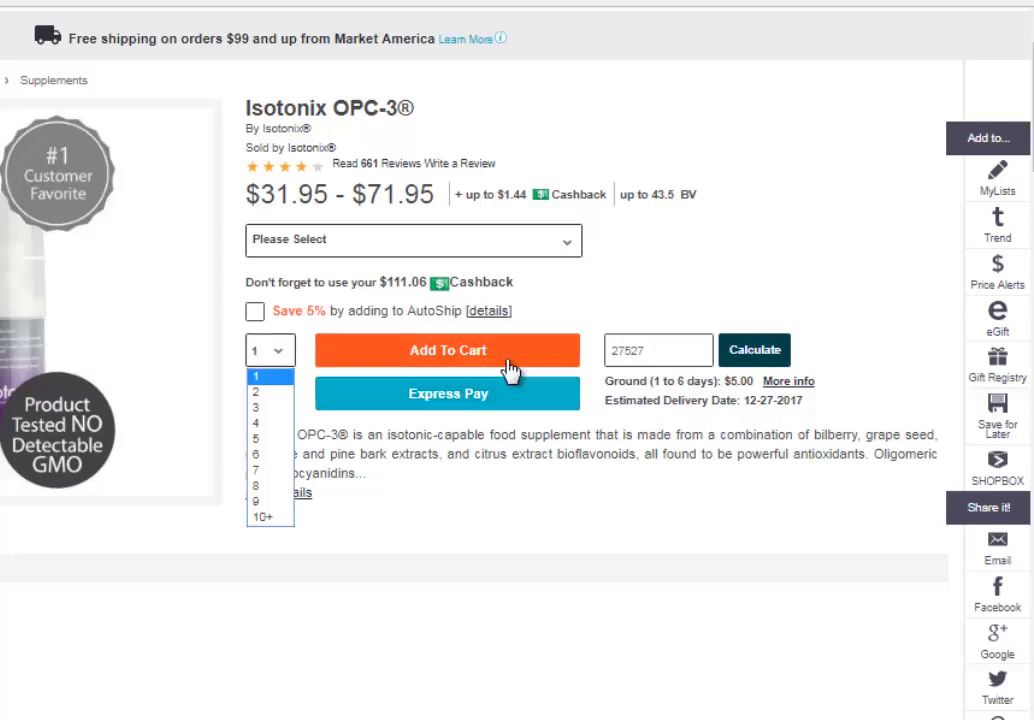
left_click(255, 316)
Turn the Save 5% AutoShip option on and back off, then view the ingredient details.
left_click(255, 316)
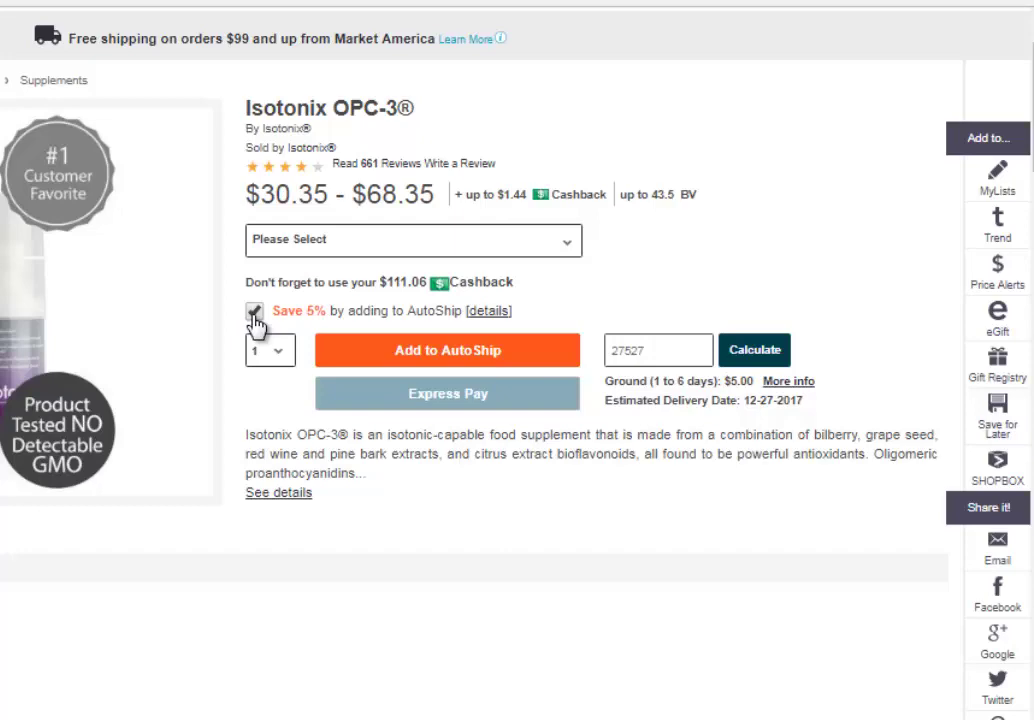
left_click(254, 312)
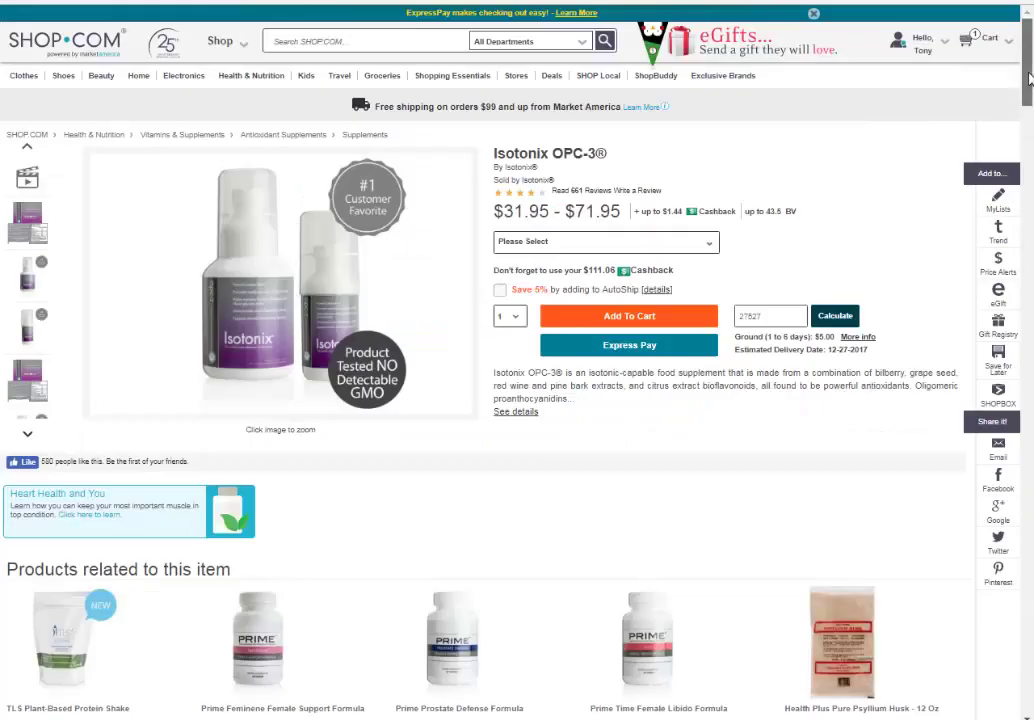
scroll(1030, 78, "down", 3)
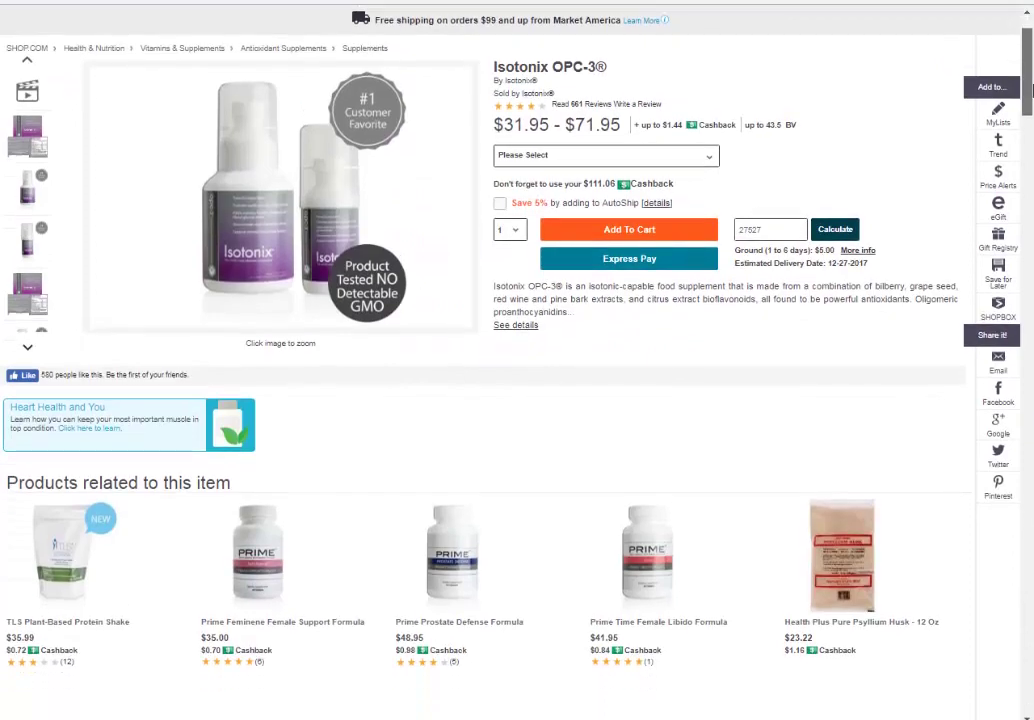
scroll(1030, 125, "down", 4)
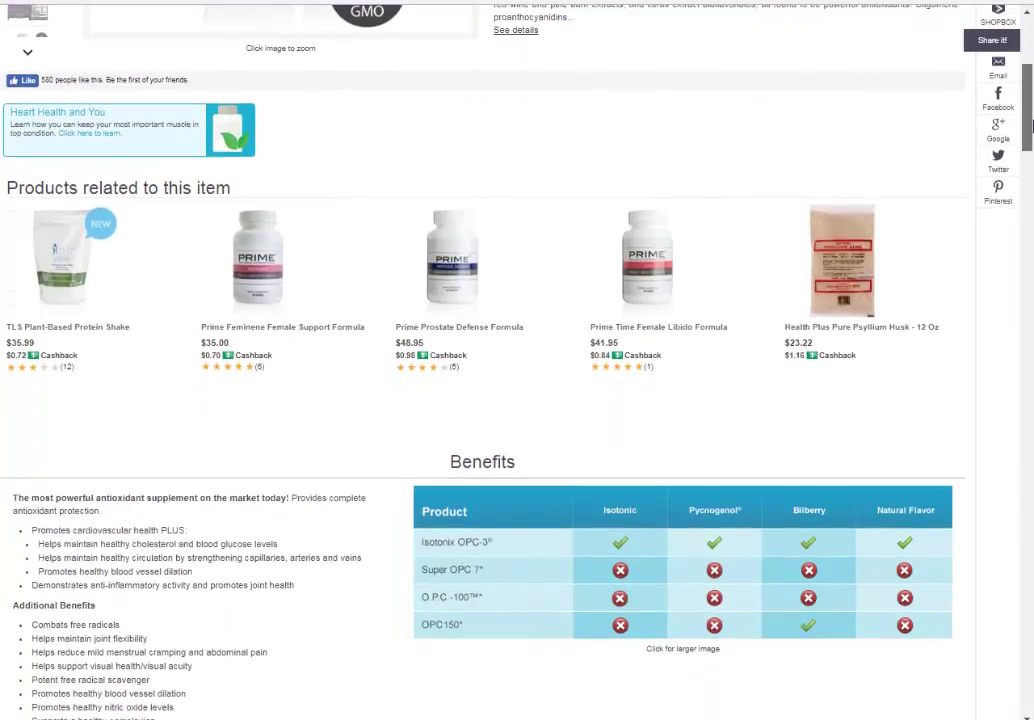
left_click_drag(1030, 125, 1030, 48)
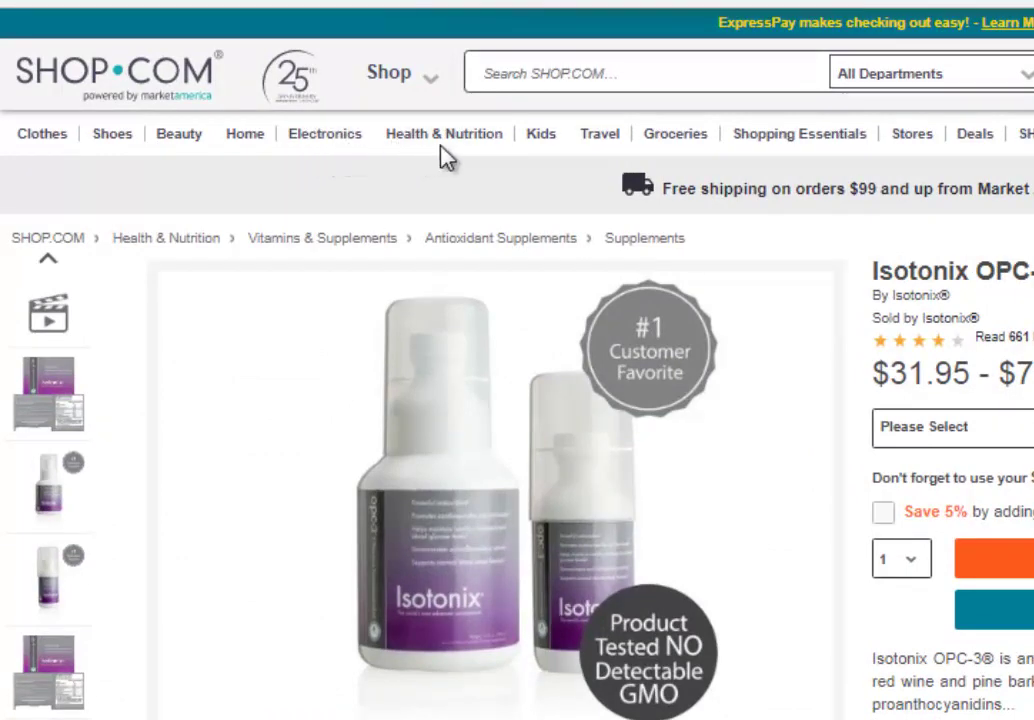
left_click_drag(443, 155, 466, 152)
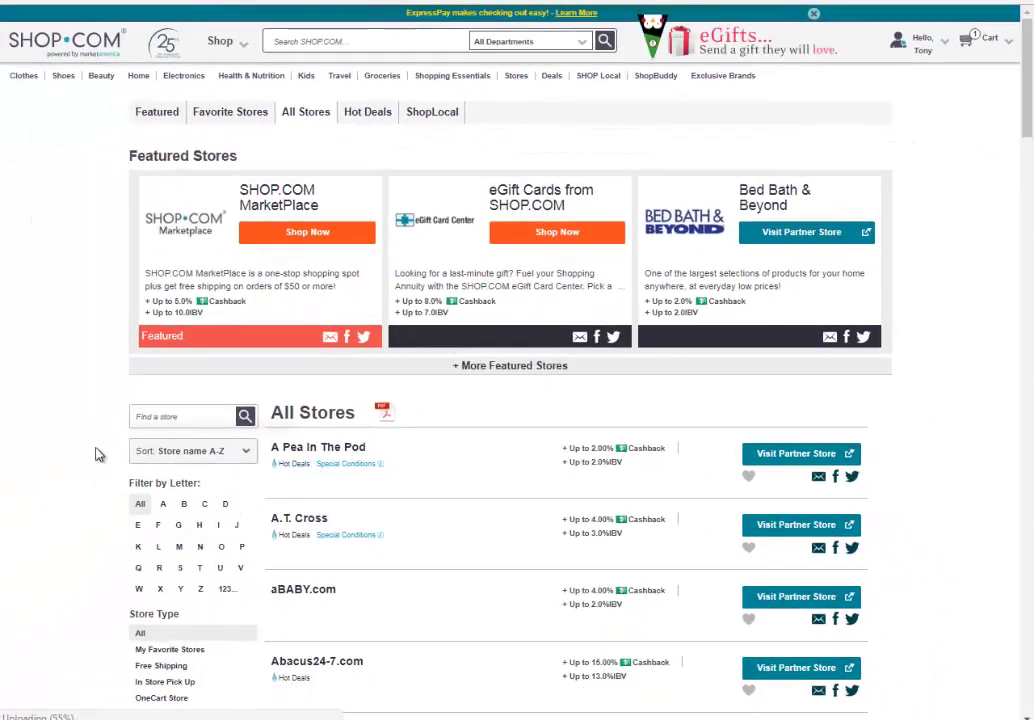
scroll(97, 455, "down", 1)
scroll(97, 455, "down", 1)
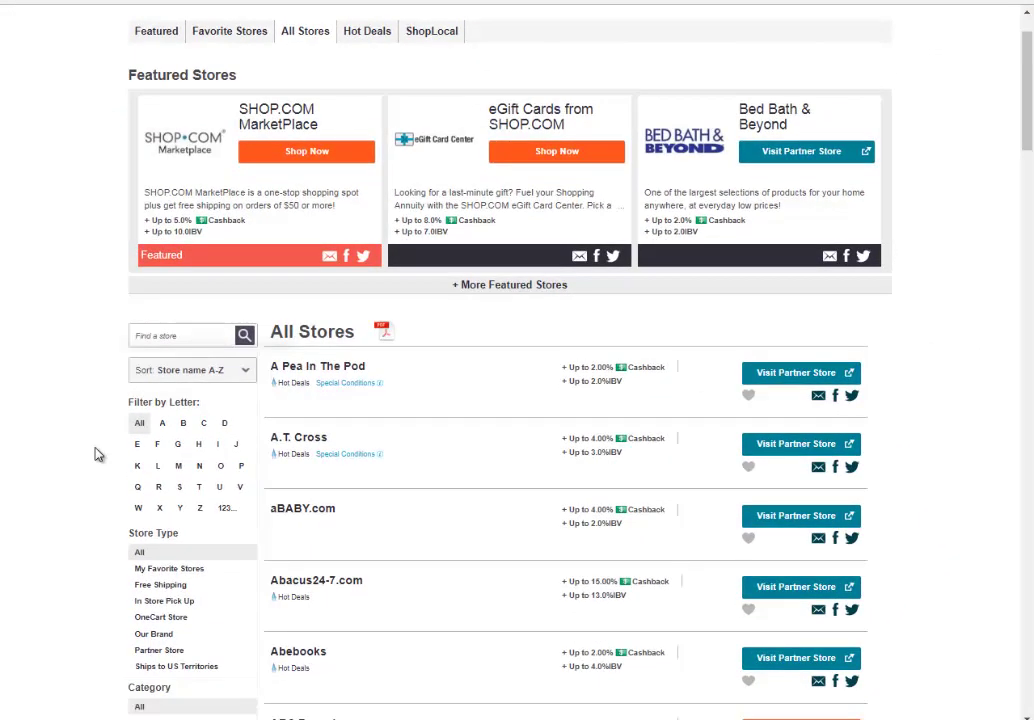
scroll(97, 455, "down", 2)
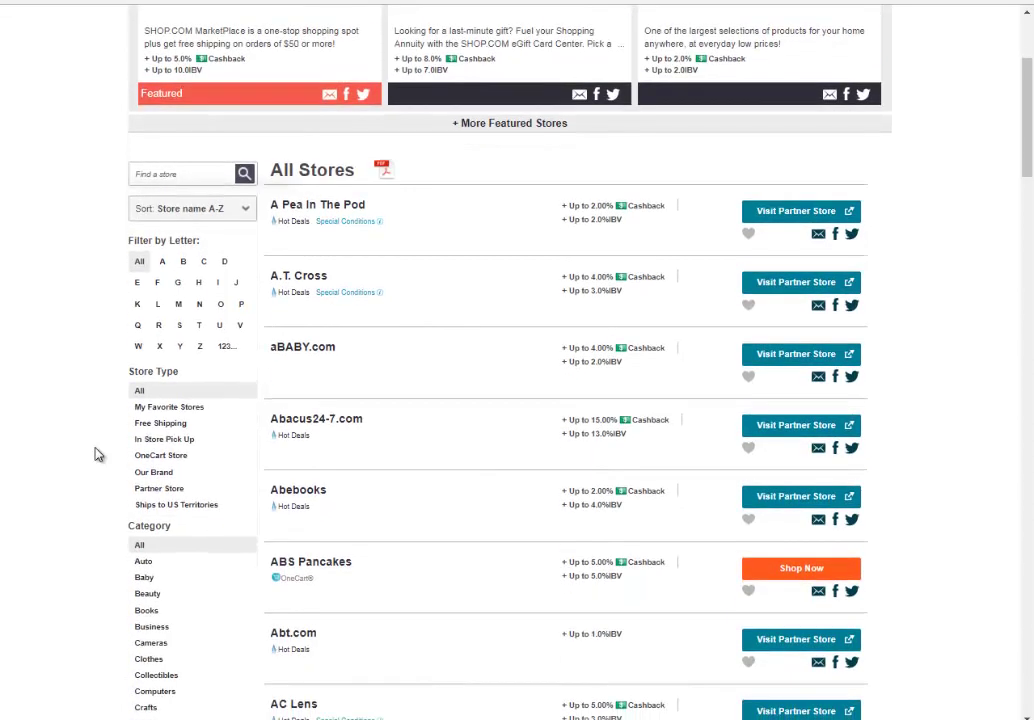
scroll(97, 455, "up", 1)
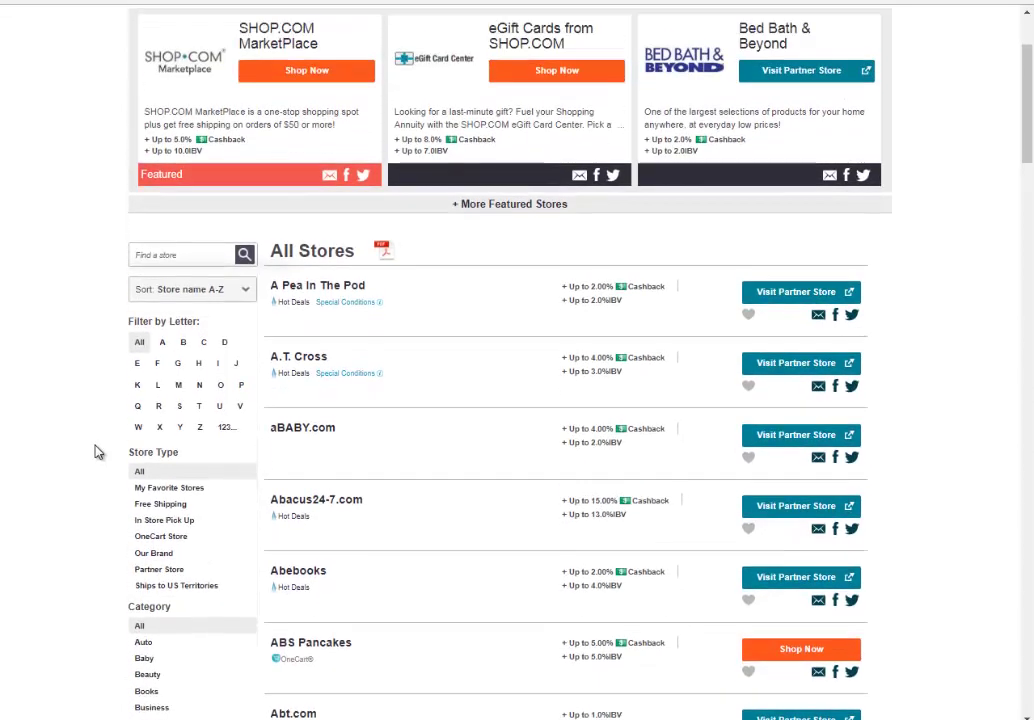
scroll(99, 450, "up", 2)
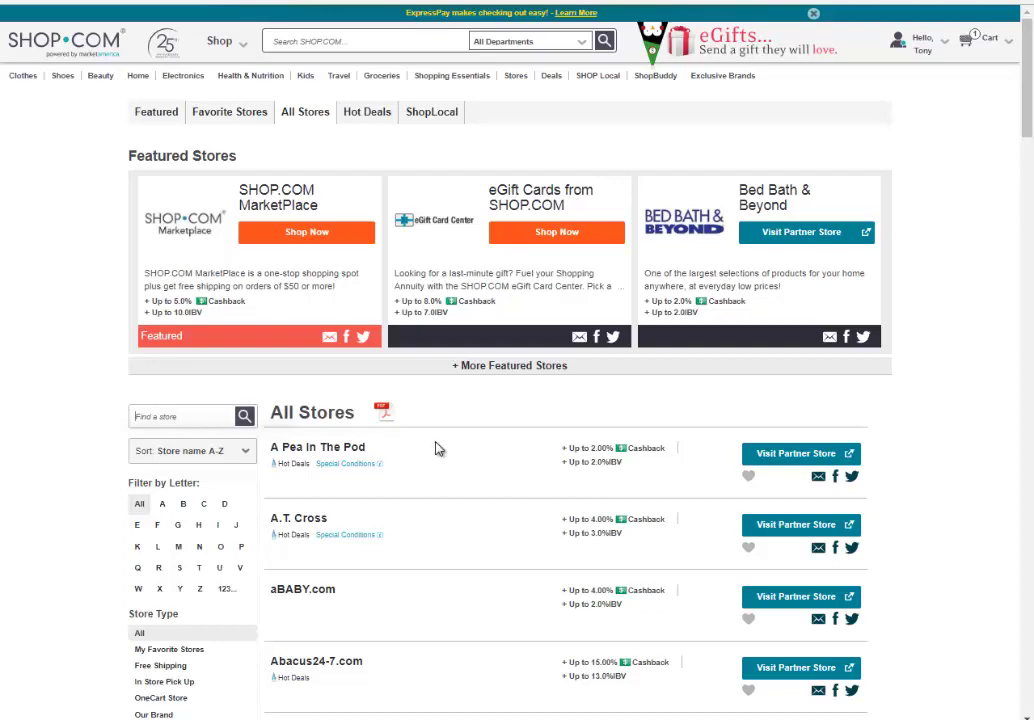
scroll(435, 449, "down", 2)
scroll(435, 449, "down", 1)
scroll(435, 449, "down", 2)
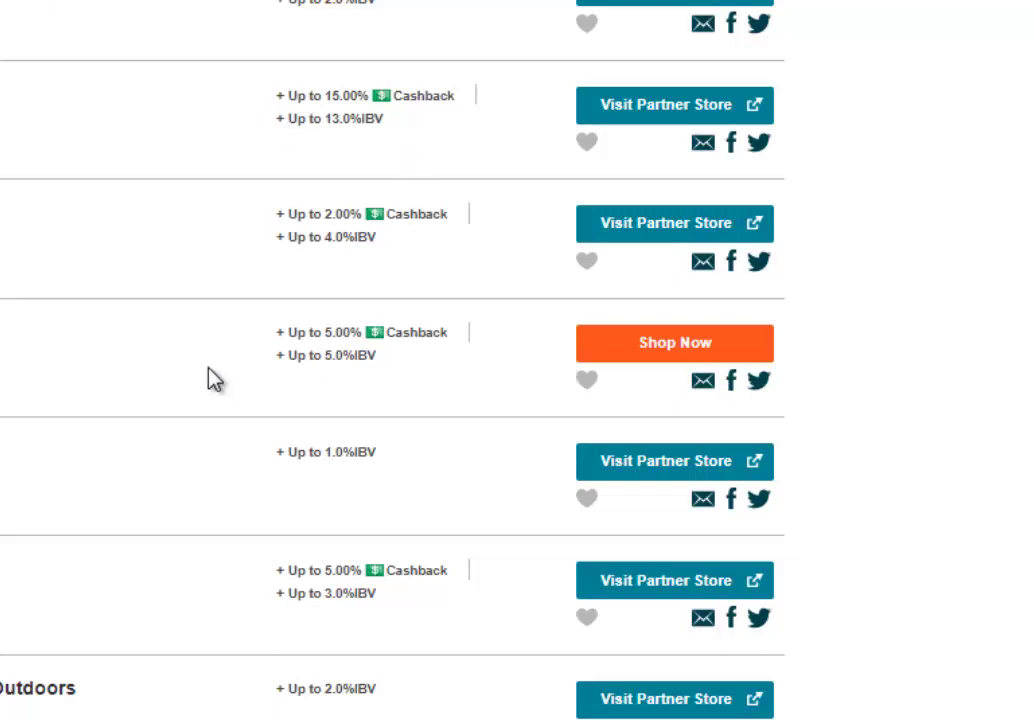
scroll(92, 386, "down", 5)
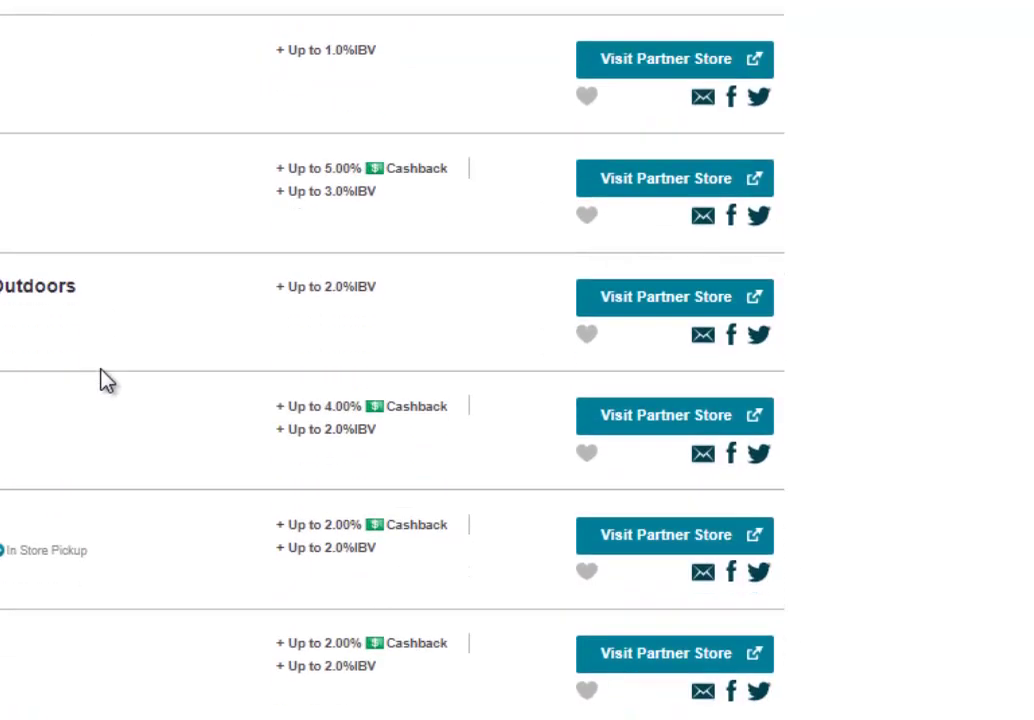
scroll(697, 674, "down", 3)
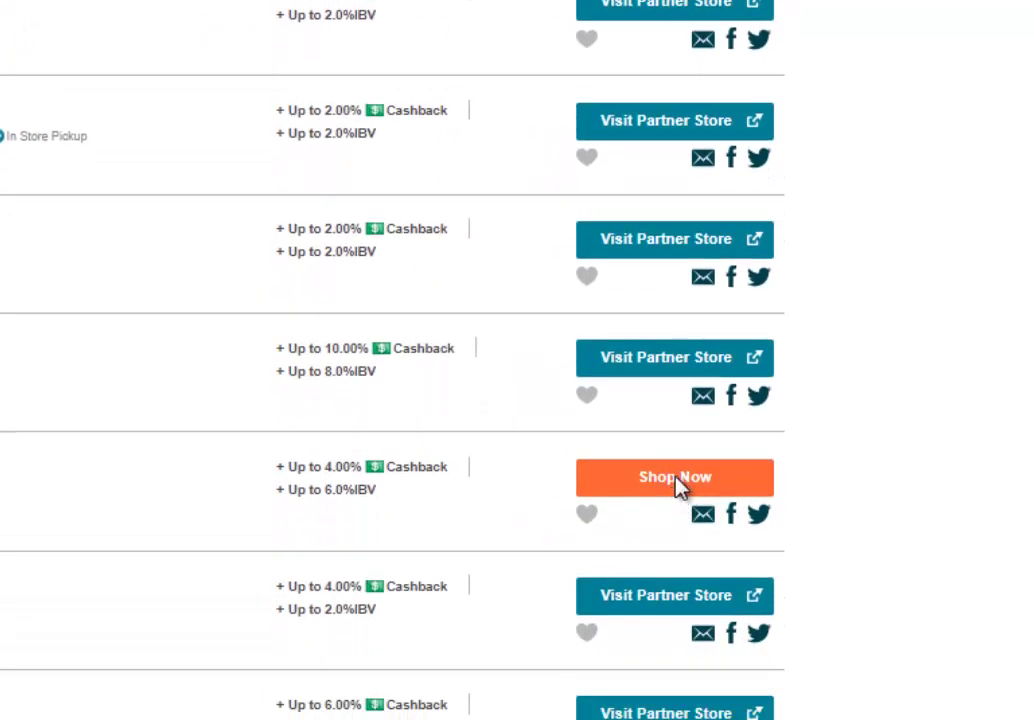
Preview the Active Figure store, then go to the Academy Sports and Outdoors partner store.
left_click(678, 486)
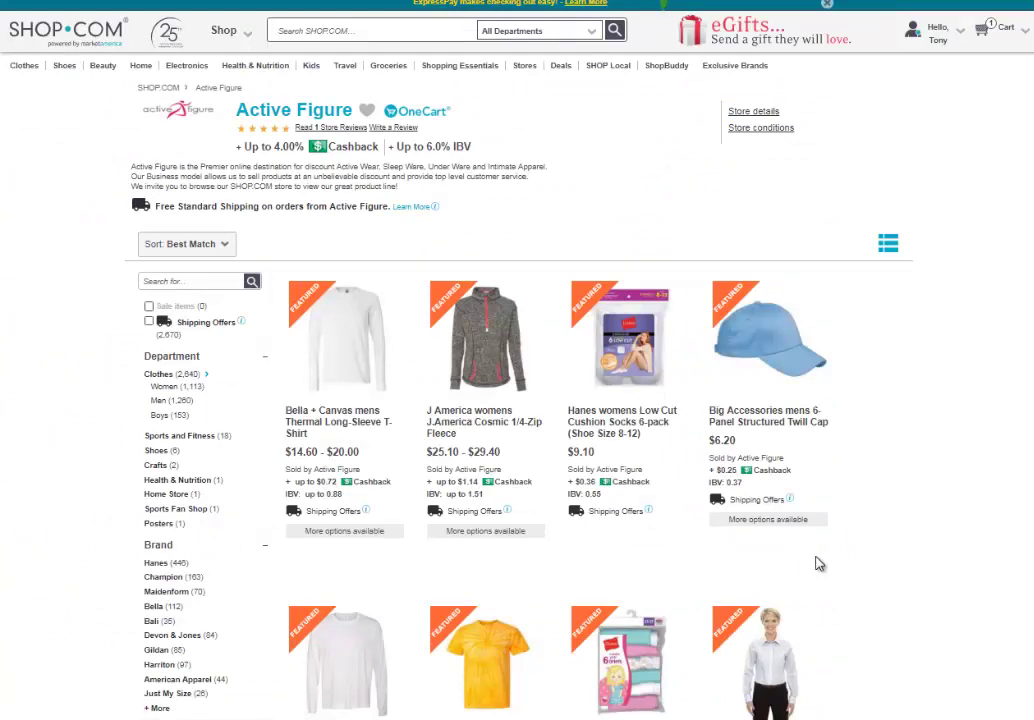
key("alt+Left")
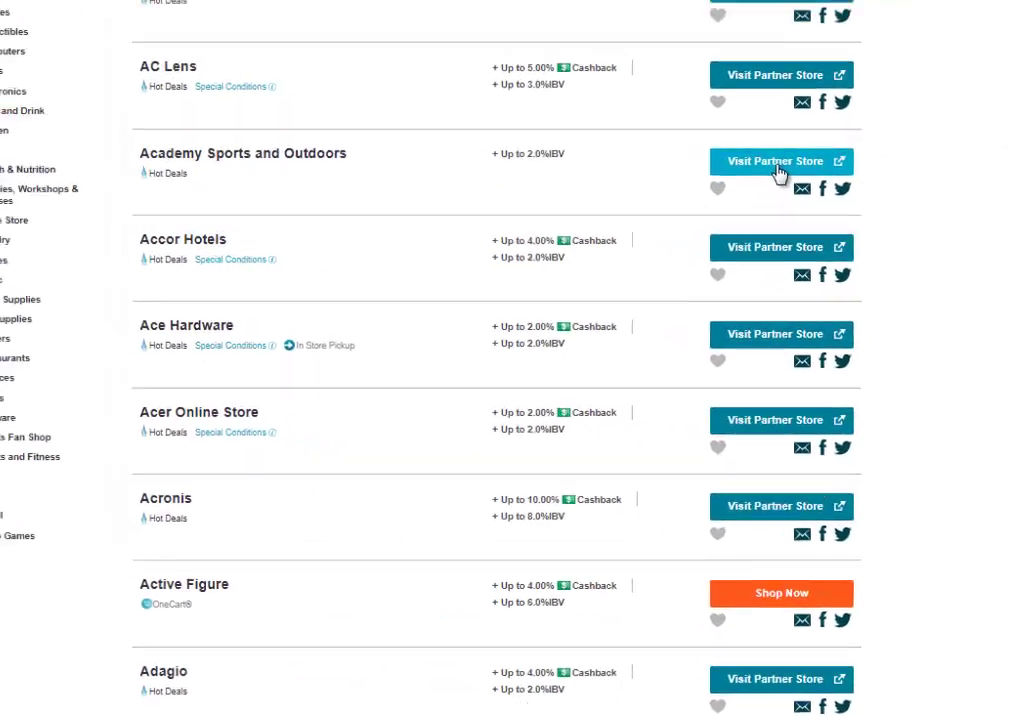
left_click(778, 175)
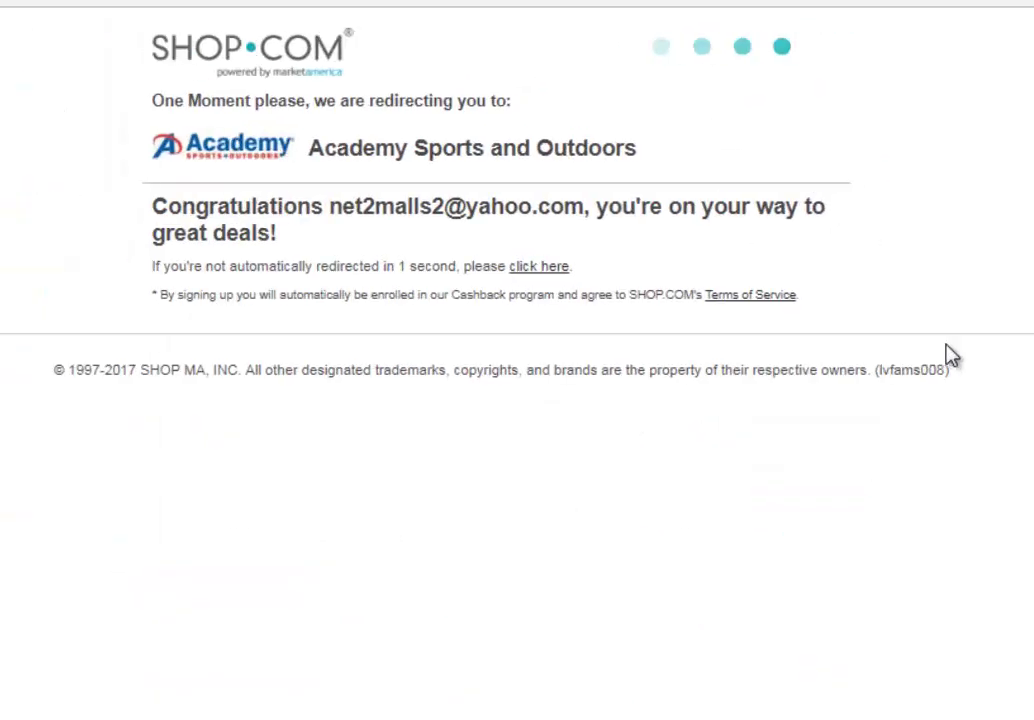